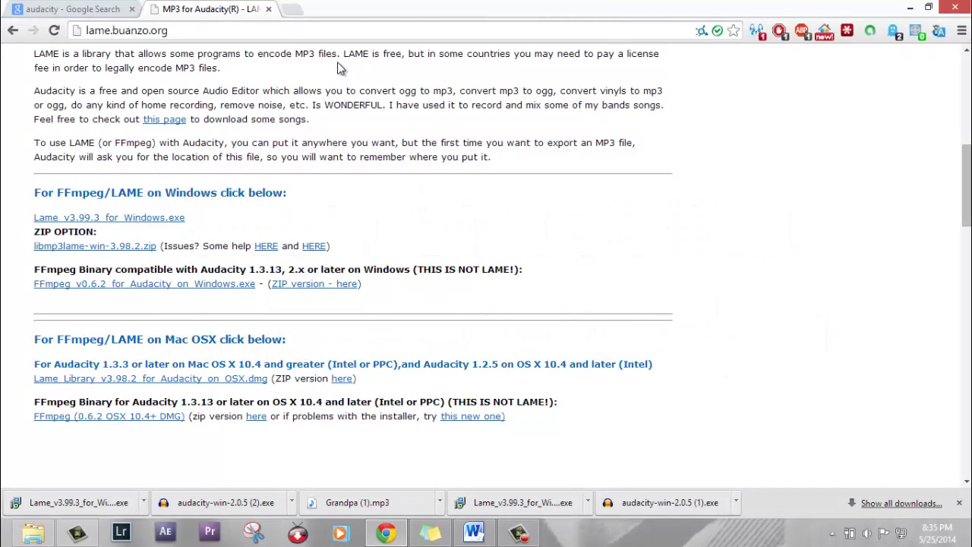
# Step: Open YouTube's Audio Library from the creation tools in a new browser tab
pyautogui.click(295, 6)
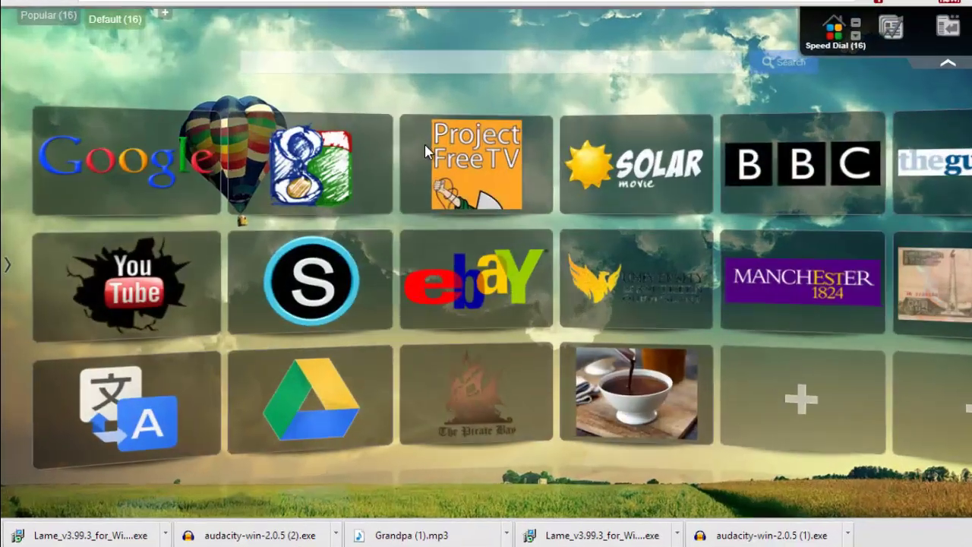
pyautogui.click(161, 312)
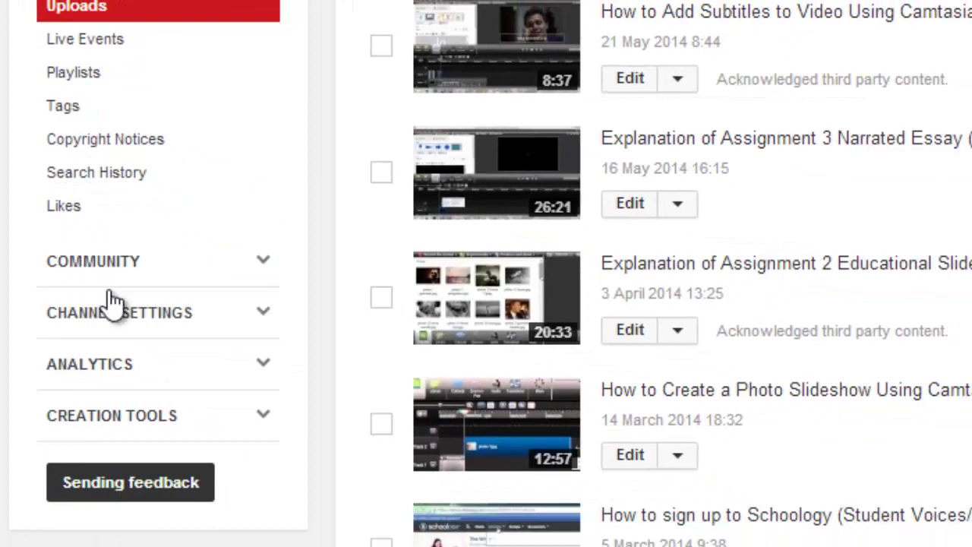
pyautogui.click(120, 414)
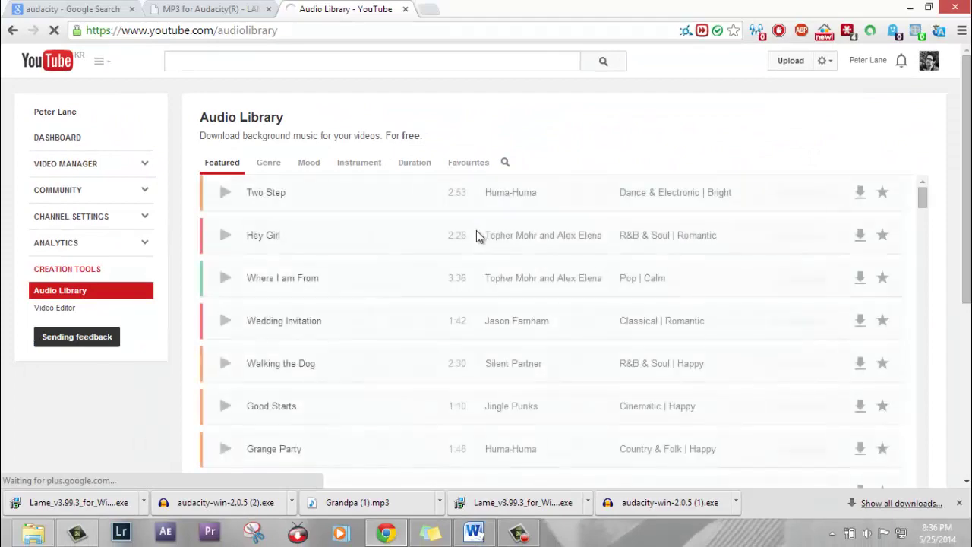
pyautogui.scroll(-2, 477, 237)
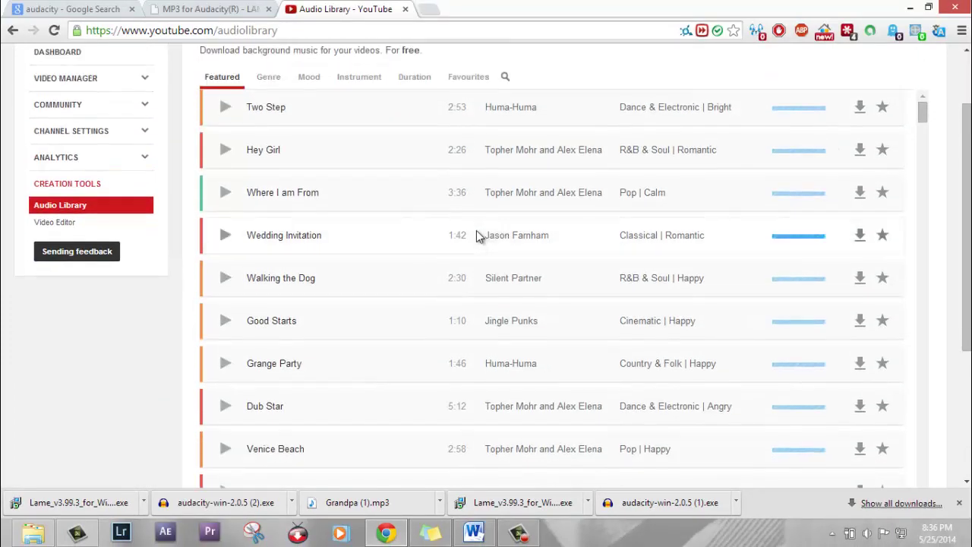
pyautogui.scroll(1, 412, 185)
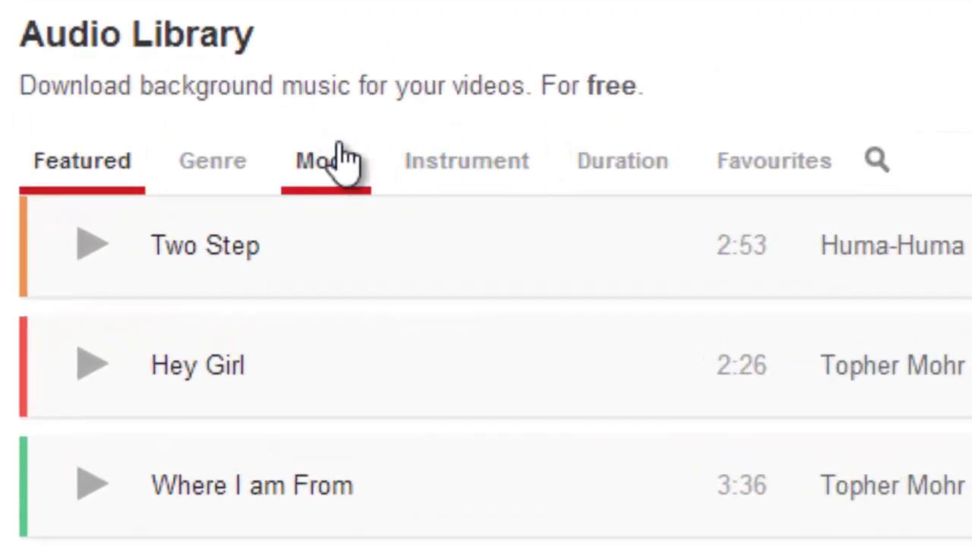
# Step: Look through the genre, mood and instrument categories of the Audio Library and list the tracks with the Inspirational mood
pyautogui.click(213, 175)
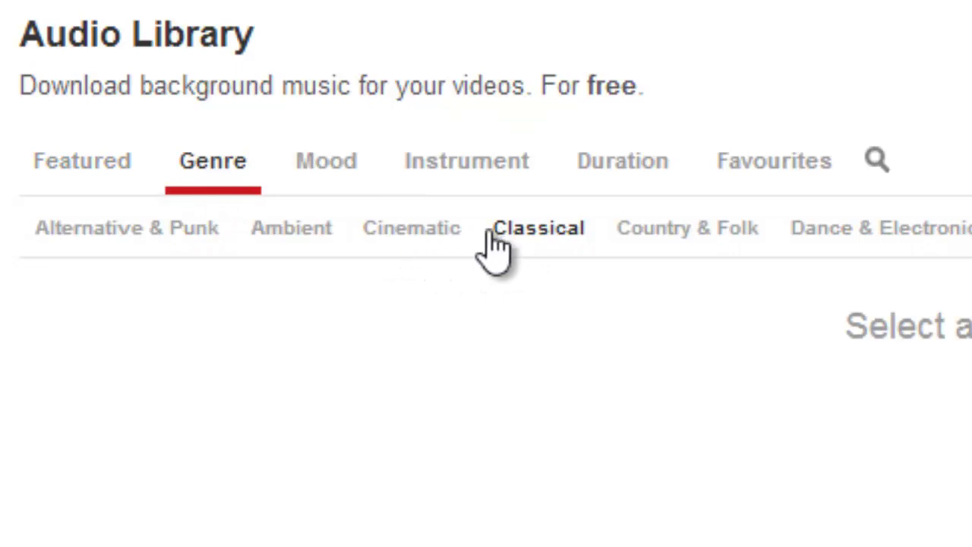
pyautogui.click(334, 186)
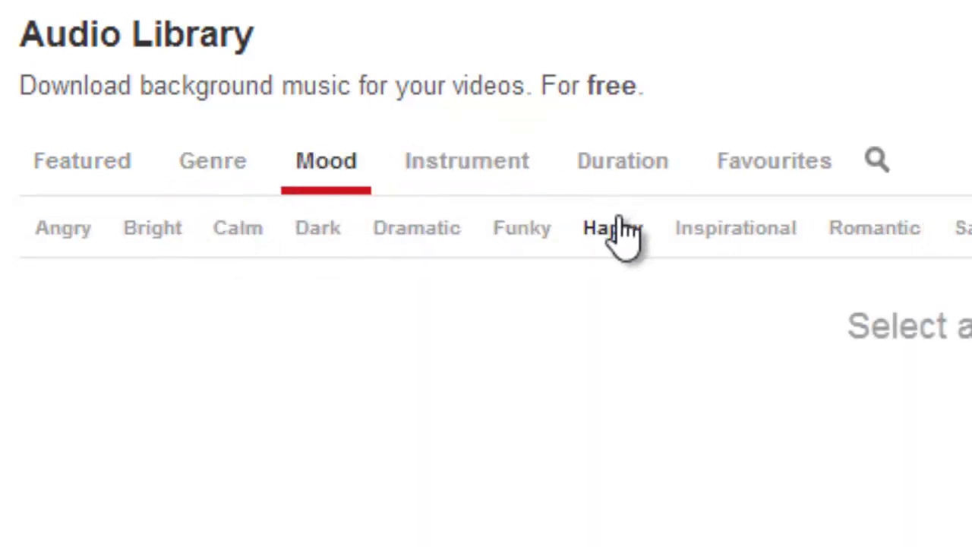
pyautogui.click(486, 173)
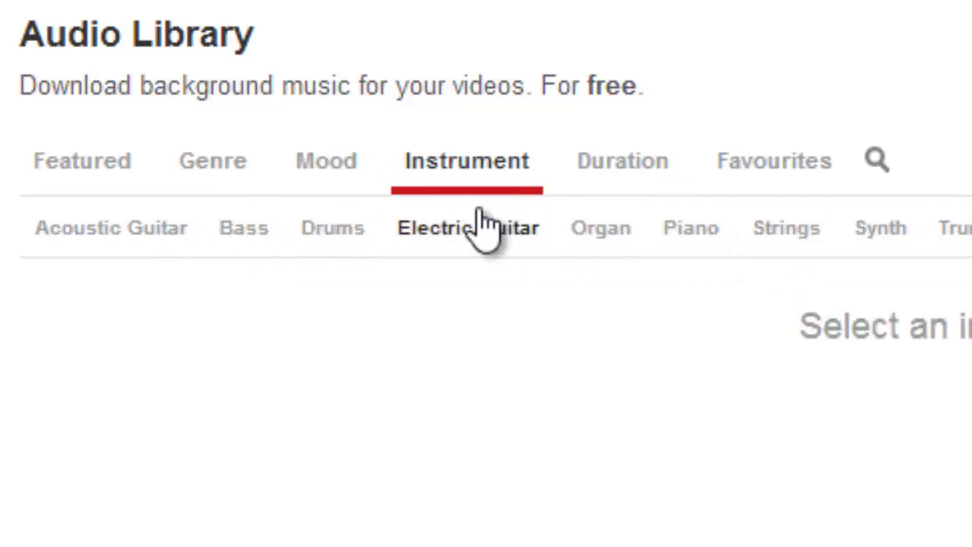
pyautogui.click(329, 182)
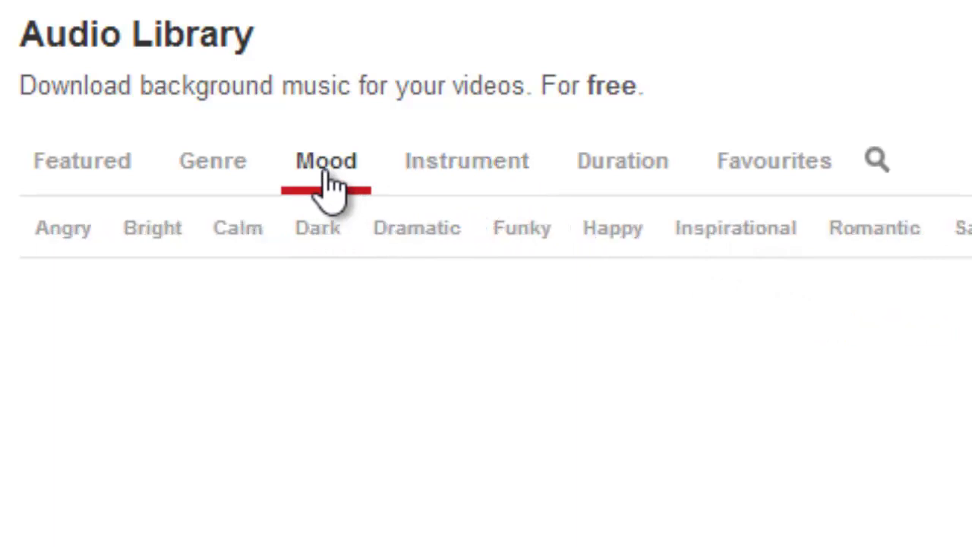
pyautogui.click(717, 221)
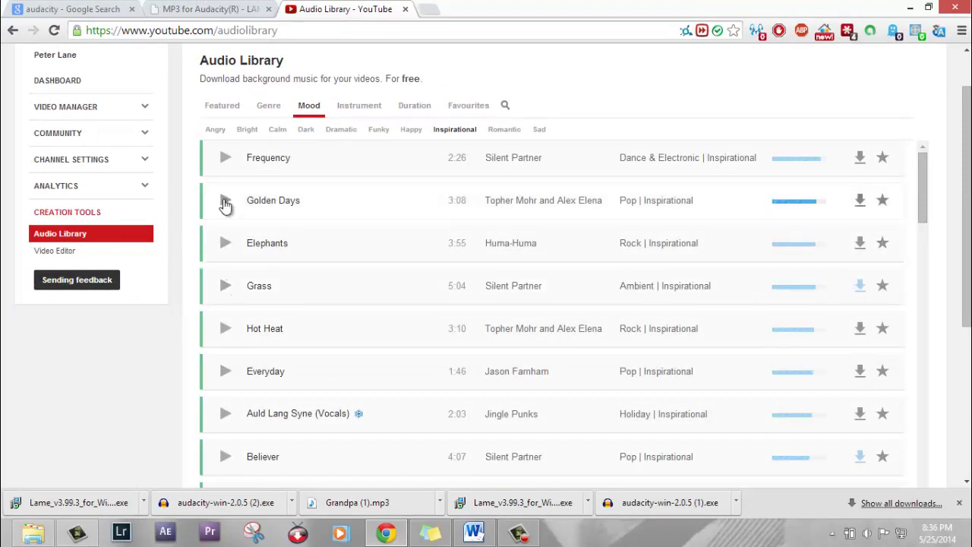
# Step: Preview the inspirational track "Grandpa" by Puddle of Infinity and download it
pyautogui.scroll(-2, 237, 312)
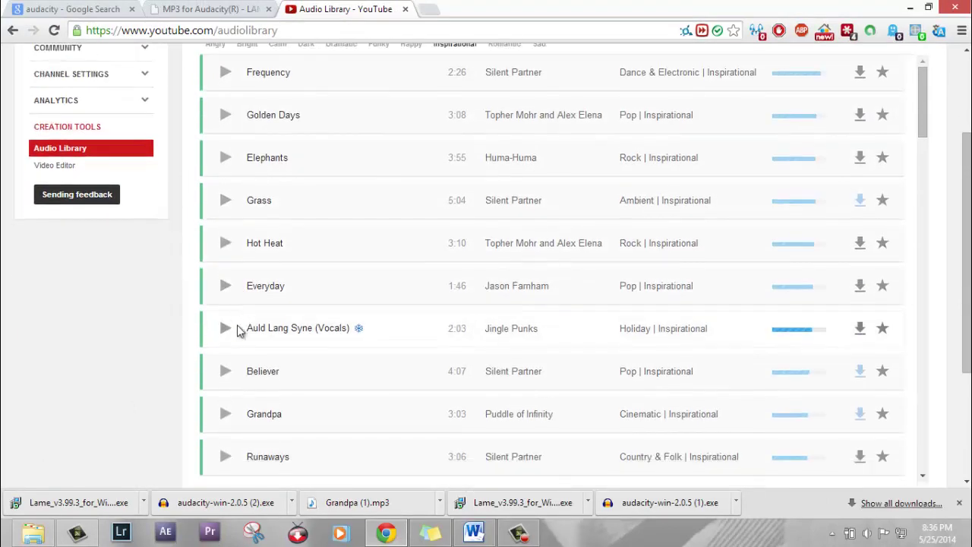
pyautogui.click(227, 416)
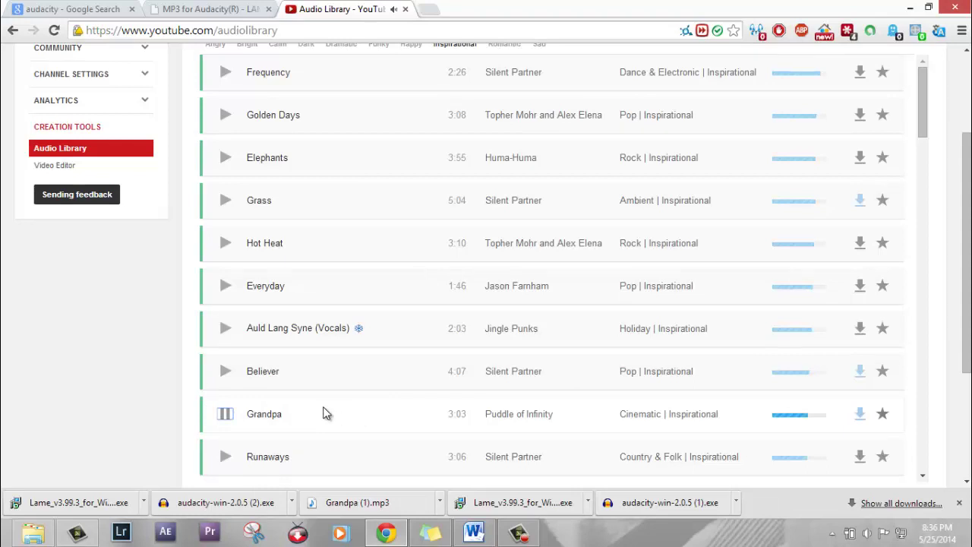
pyautogui.click(227, 412)
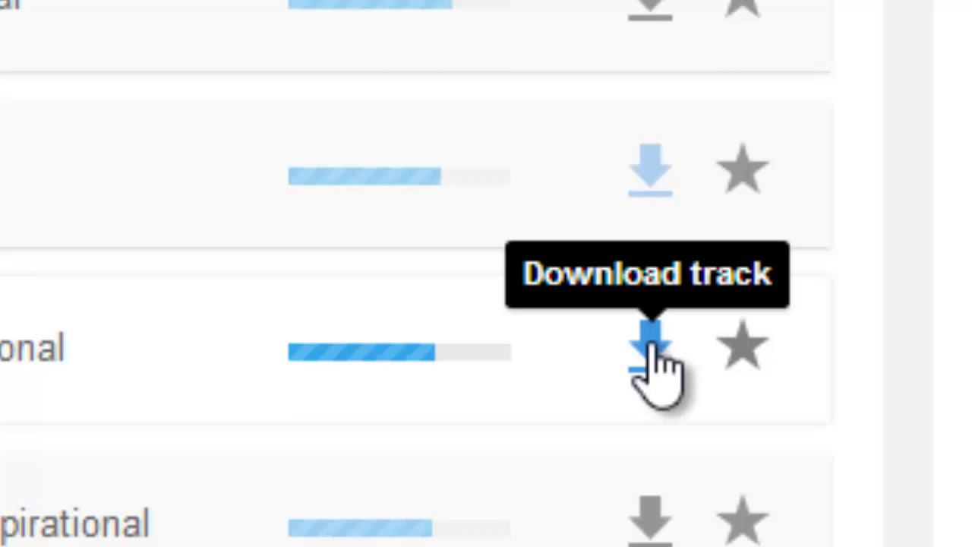
pyautogui.click(651, 350)
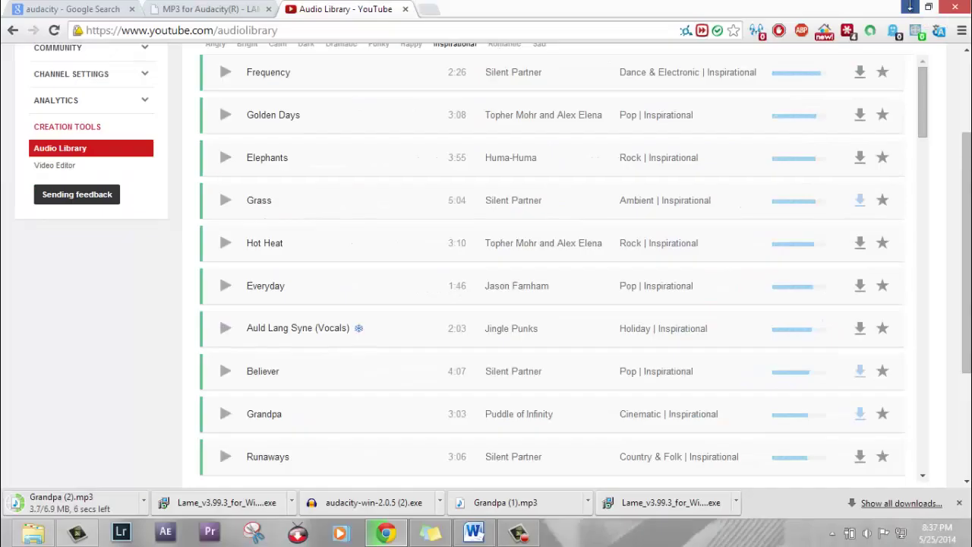
# Step: Minimize the browser and launch Audacity from the Windows Start screen
pyautogui.click(910, 6)
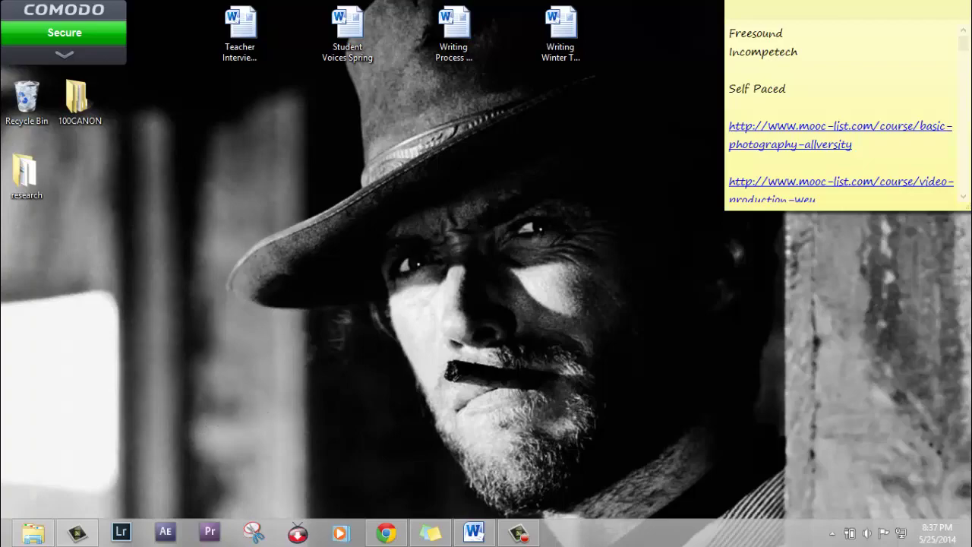
pyautogui.click(3, 543)
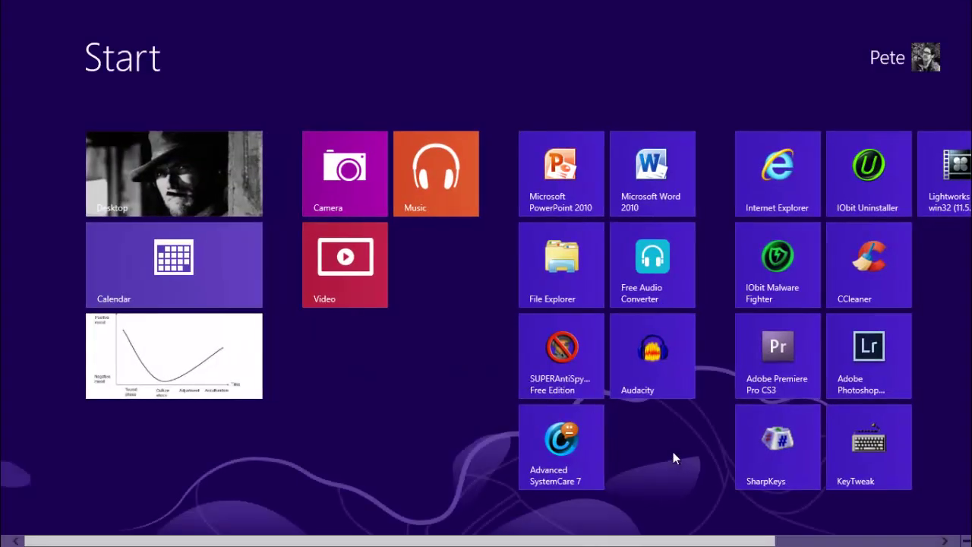
pyautogui.click(654, 353)
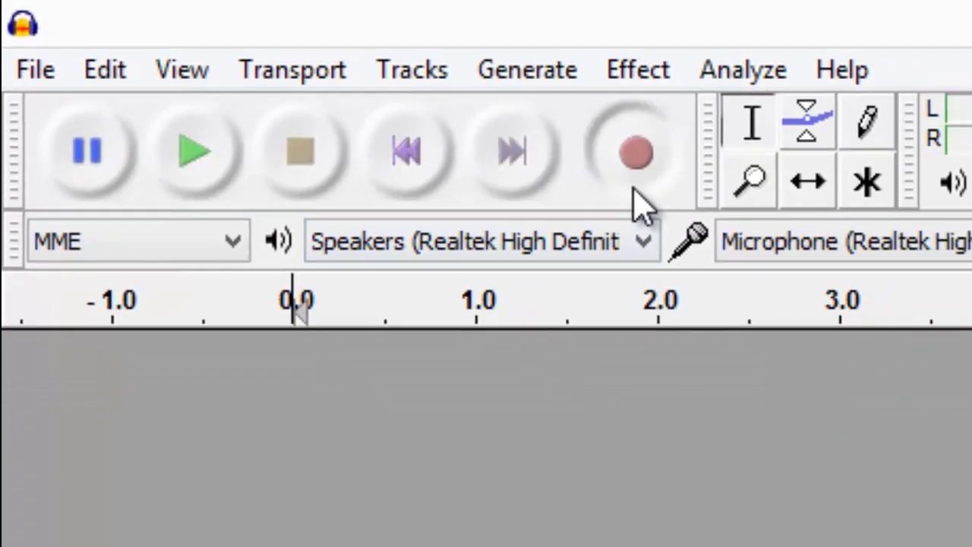
# Step: Record a voice track about one minute long, stop the recording and return to its beginning
pyautogui.press('r')
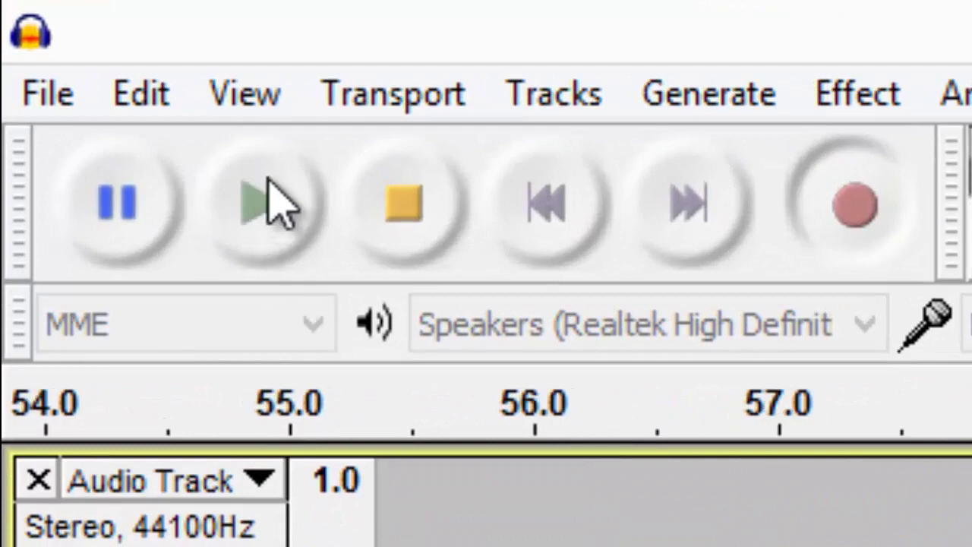
pyautogui.click(435, 210)
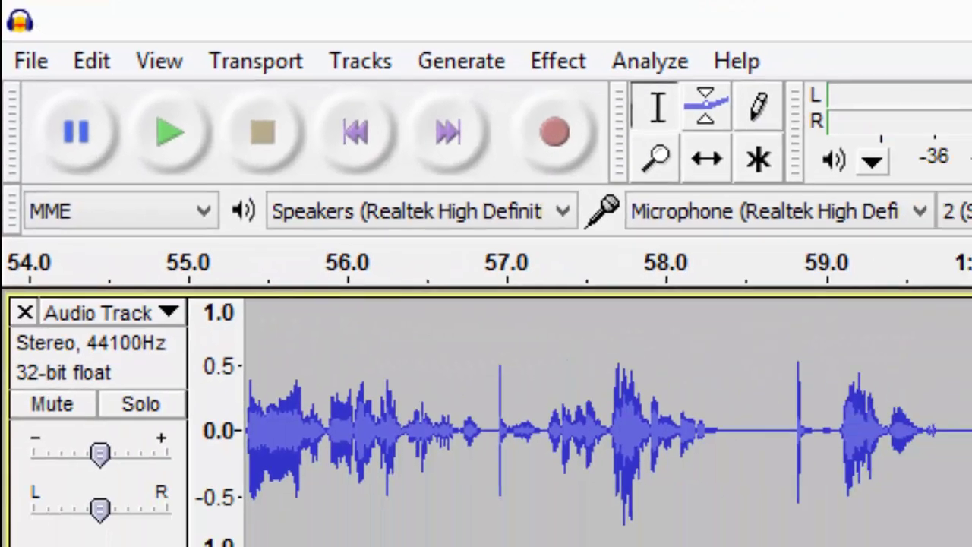
pyautogui.hscroll(-15, 562, 364)
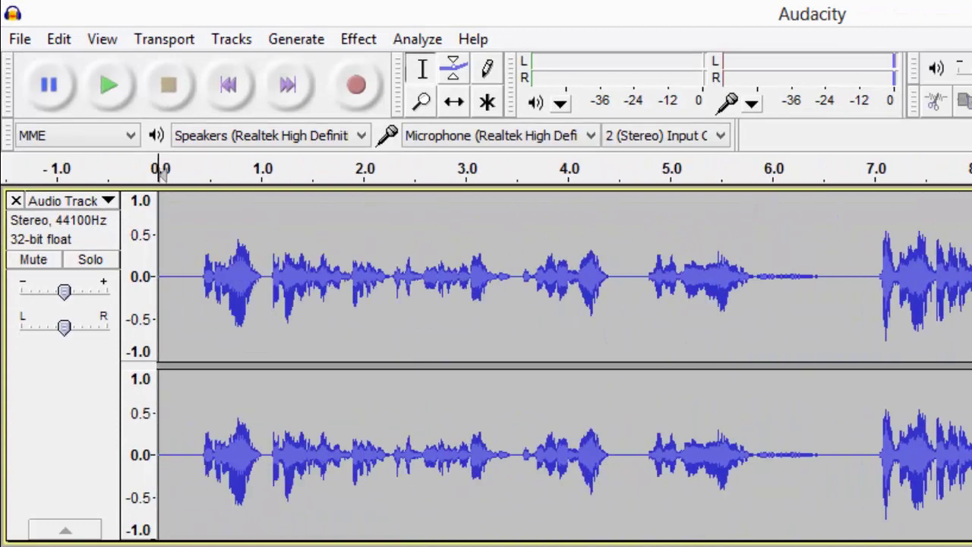
# Step: Play back the recording to find where the unwanted opening ends, and delete about the first 20 seconds
pyautogui.click(182, 239)
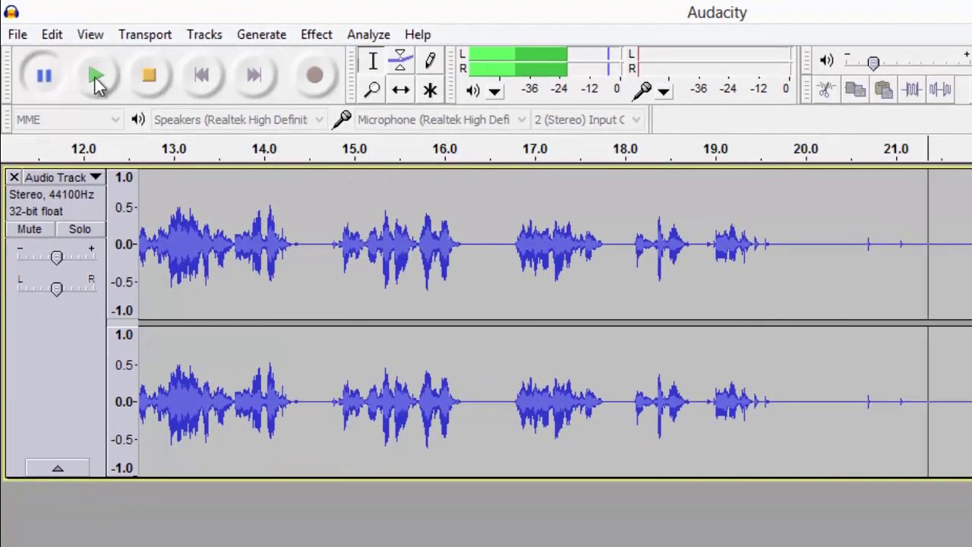
pyautogui.click(43, 75)
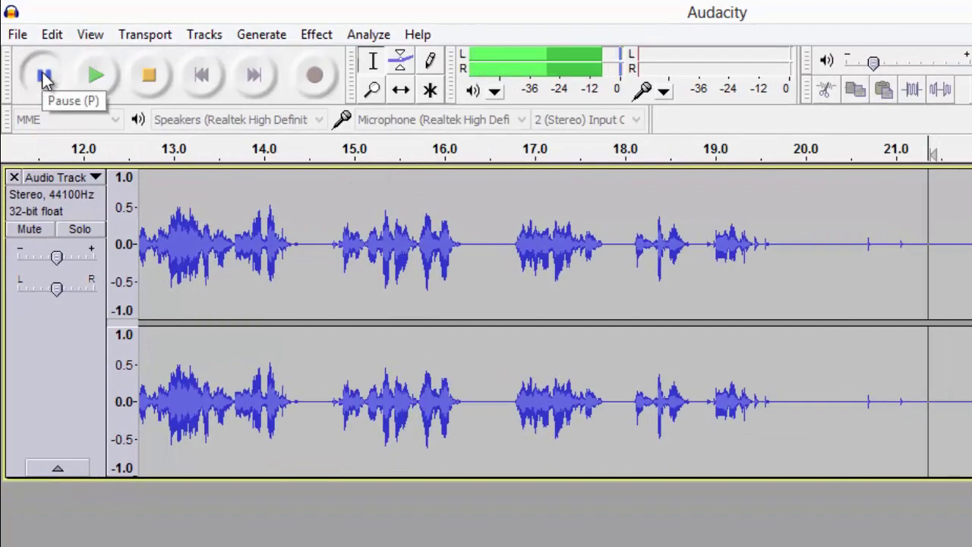
pyautogui.moveTo(920, 241); pyautogui.dragTo(841, 275)
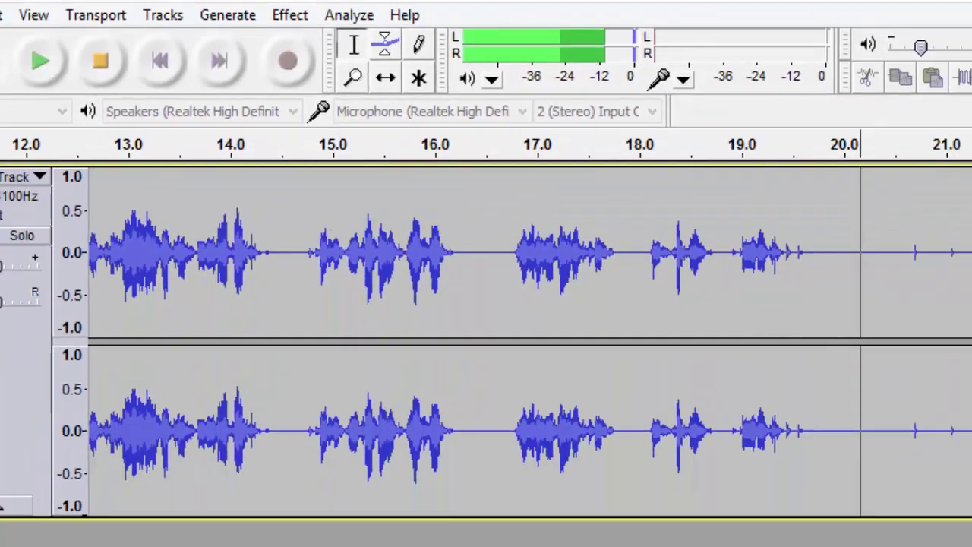
pyautogui.moveTo(971, 364); pyautogui.dragTo(40, 428)
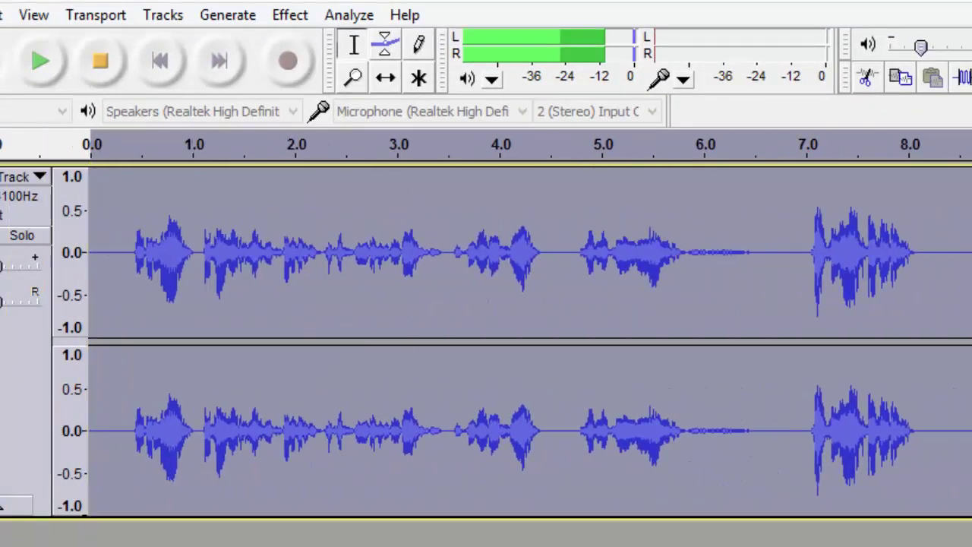
pyautogui.click(106, 65)
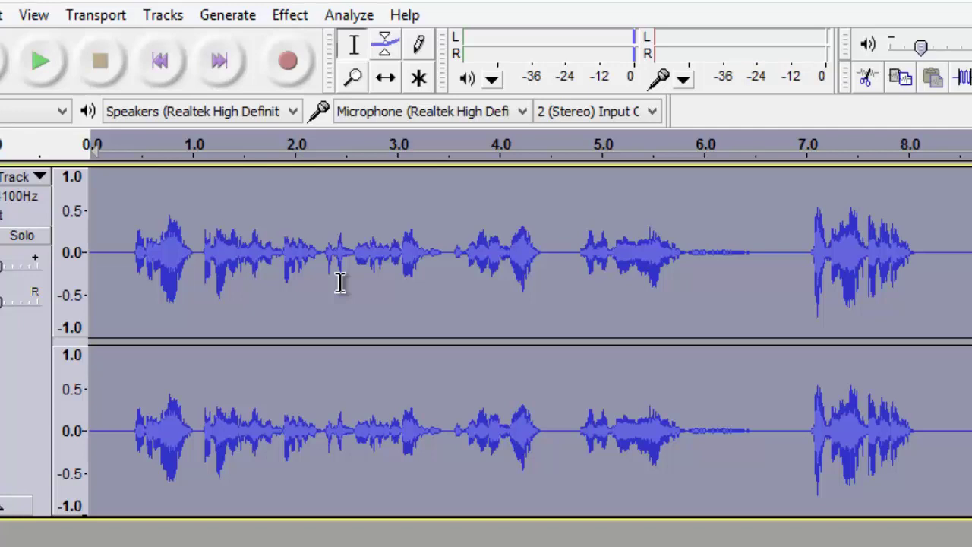
pyautogui.hotkey('ctrl', 'z')
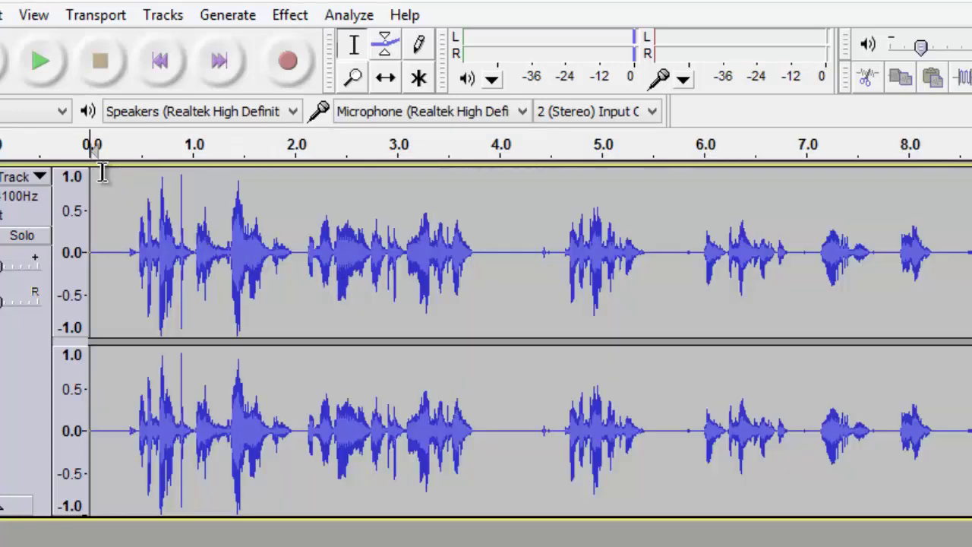
# Step: Play back the trimmed recording and delete the short sound between about 7.8 and 8.2 seconds
pyautogui.click(40, 61)
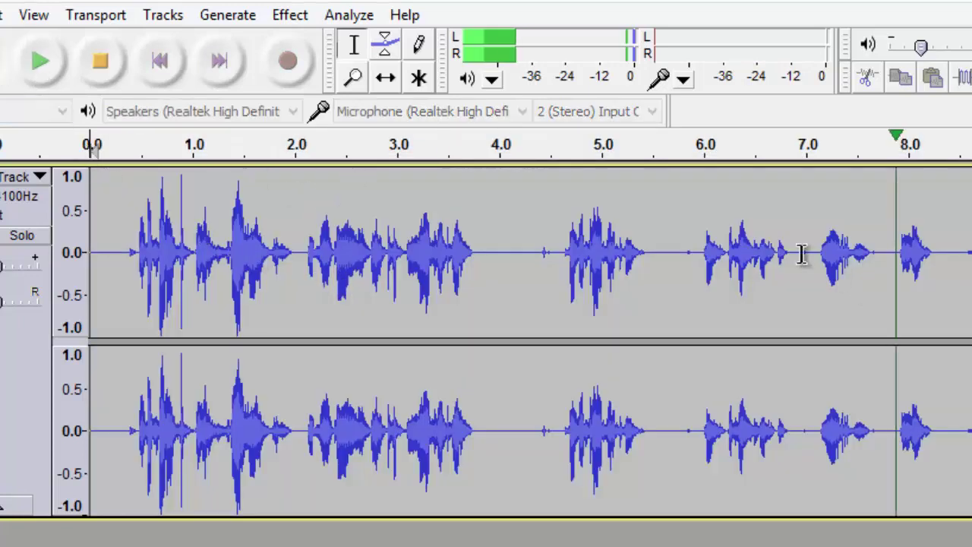
pyautogui.click(662, 260)
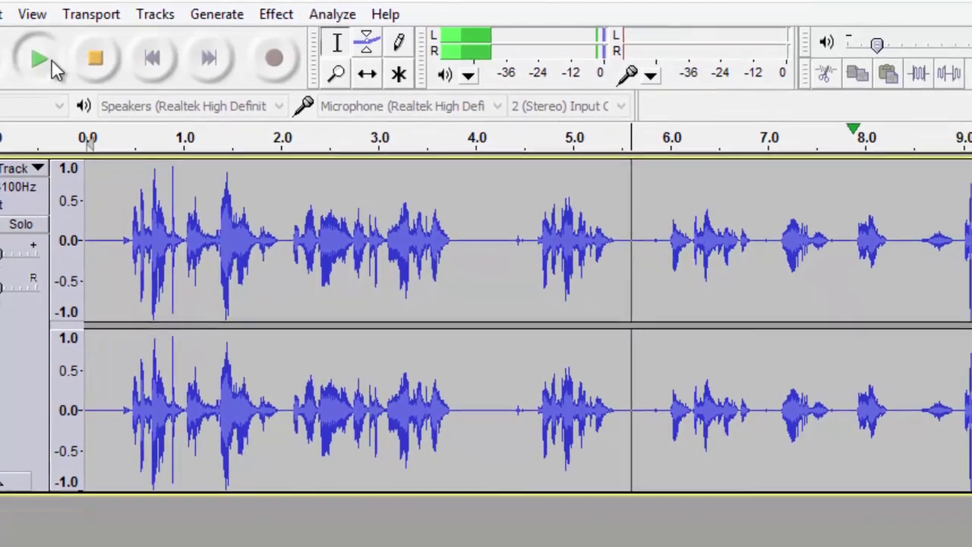
pyautogui.click(48, 61)
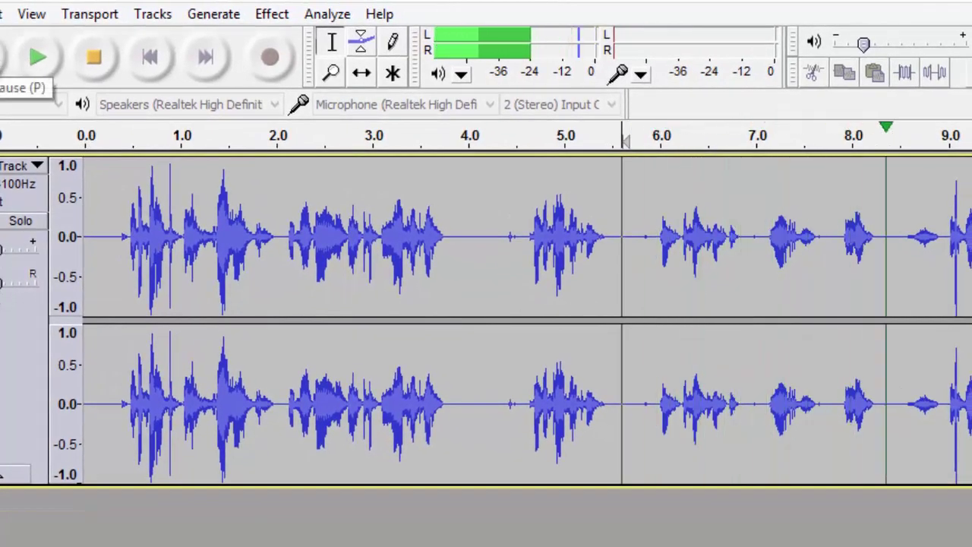
pyautogui.moveTo(835, 236); pyautogui.dragTo(876, 240)
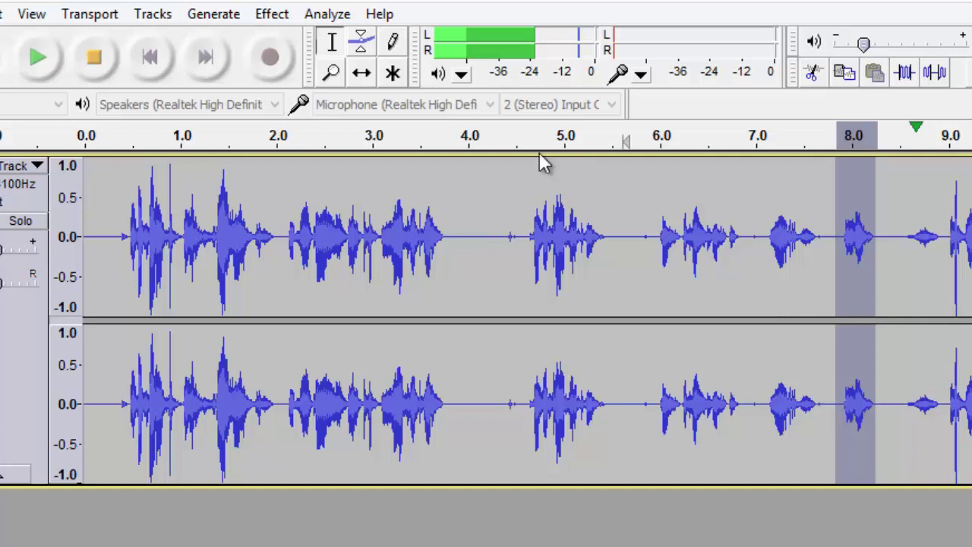
pyautogui.click(107, 58)
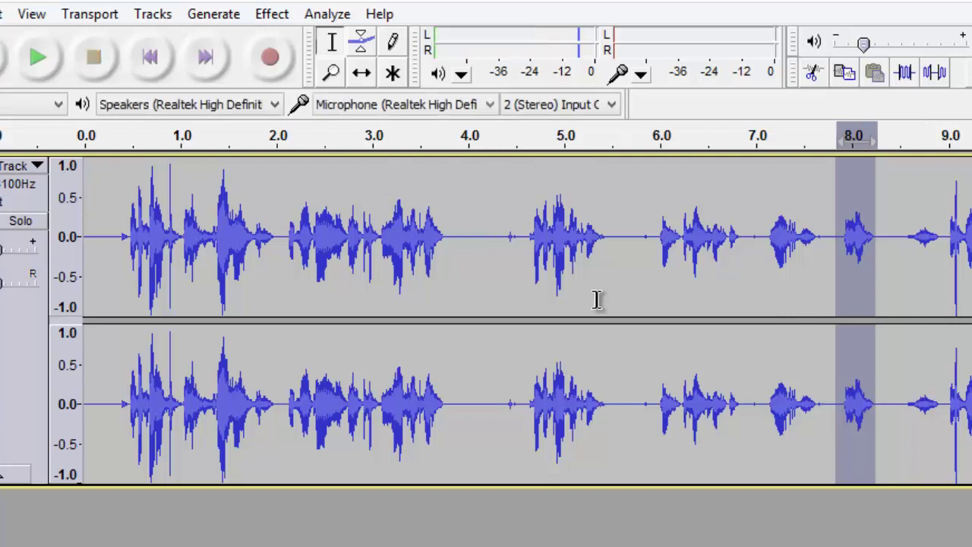
pyautogui.press('Delete')
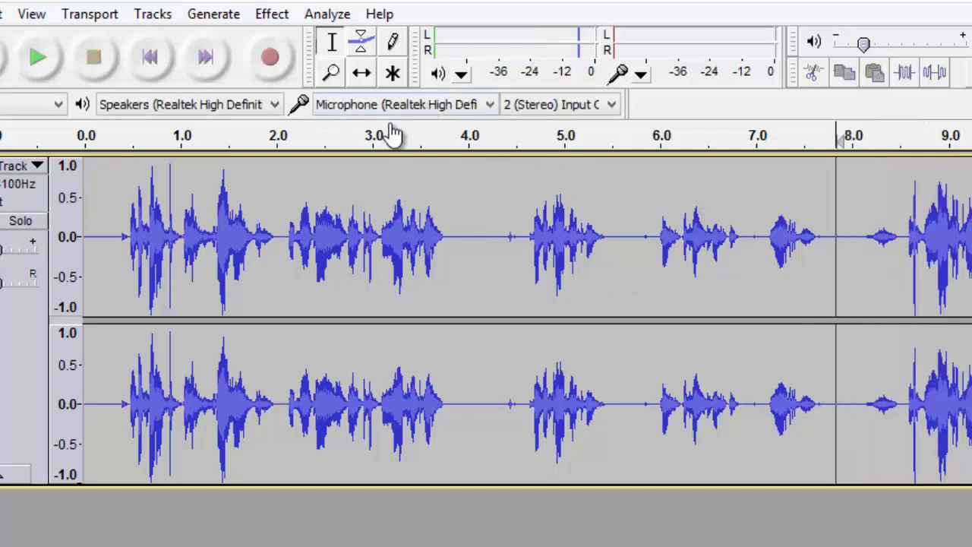
# Step: Listen to the recording from the cut point onward and go back to the start of the track
pyautogui.click(38, 60)
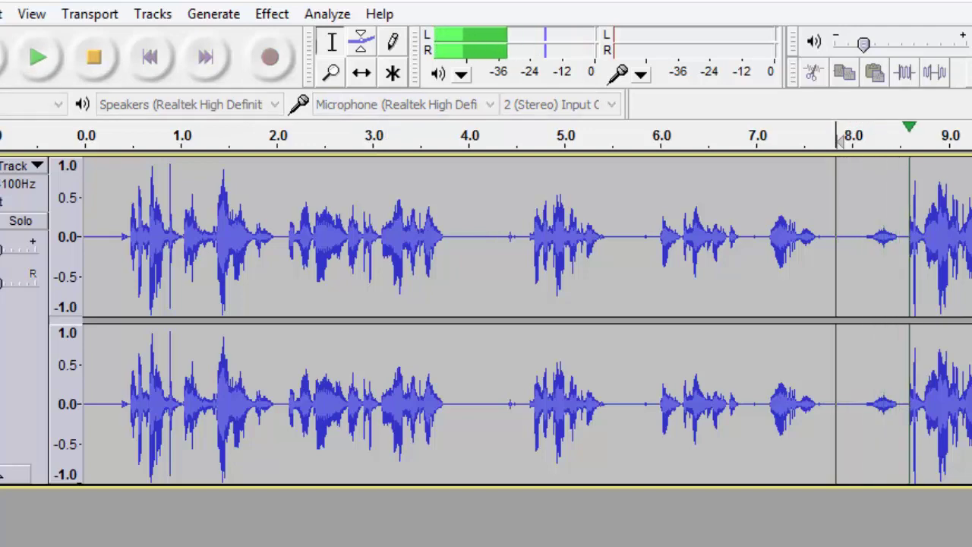
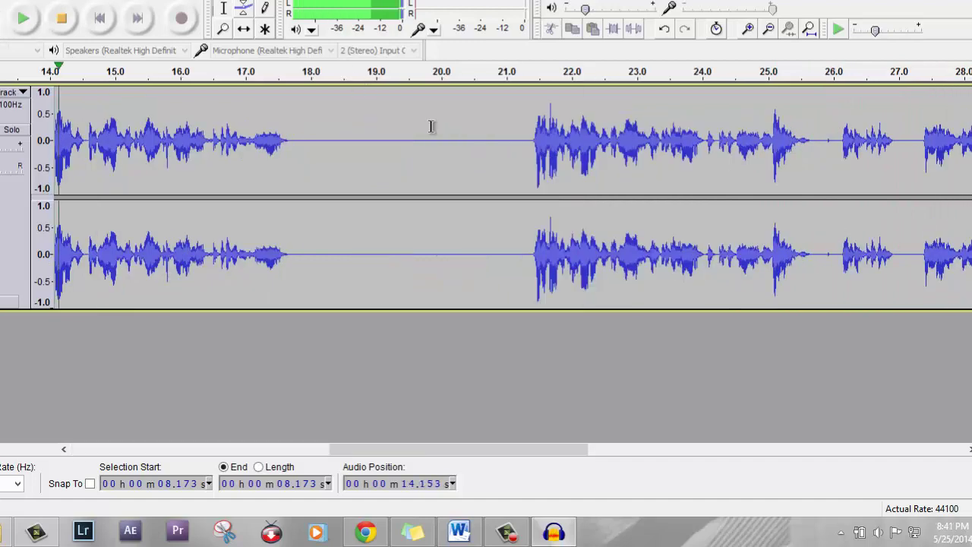
pyautogui.moveTo(515, 450); pyautogui.dragTo(251, 413)
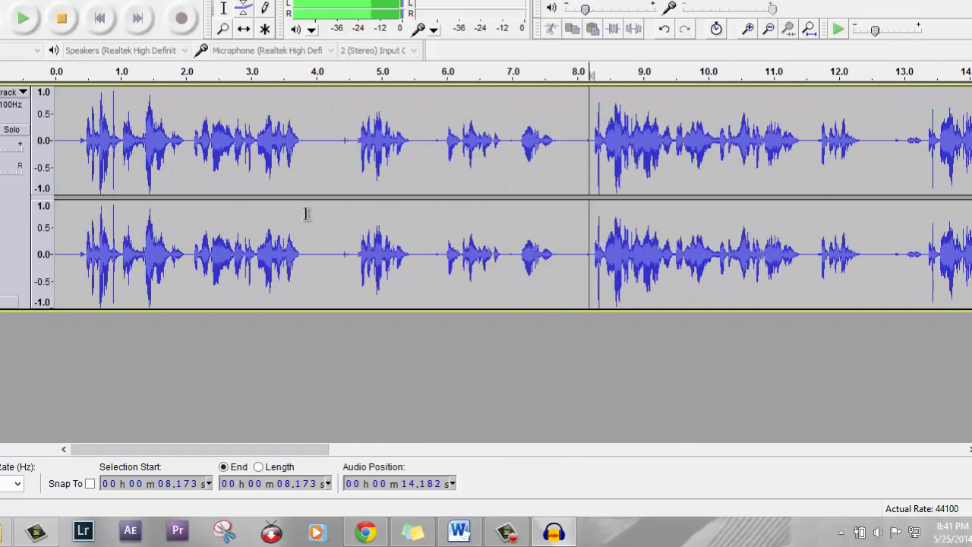
# Step: Play the recording from about 7.9 seconds and delete the unwanted passage between about 8.2 and 13.3 seconds
pyautogui.click(572, 142)
pyautogui.press('space')
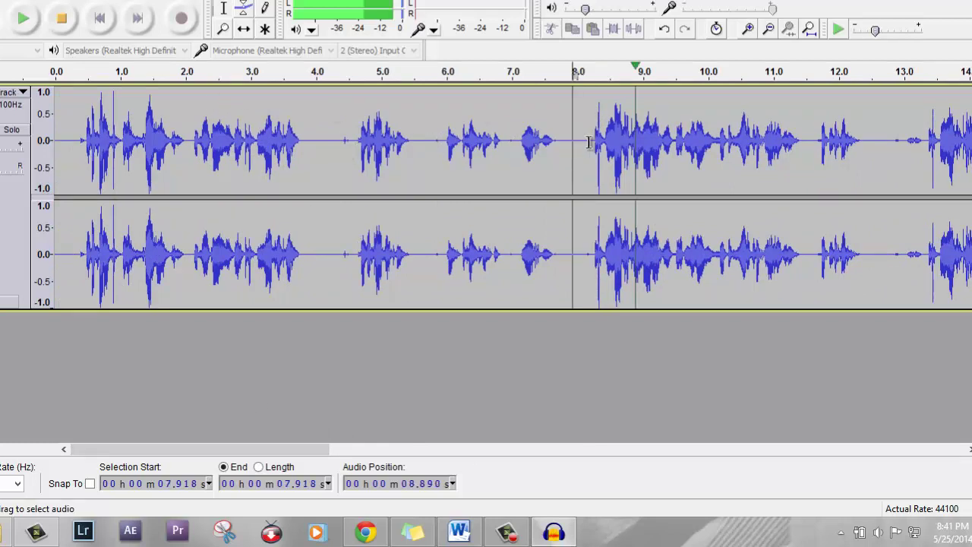
pyautogui.moveTo(588, 142); pyautogui.dragTo(924, 133)
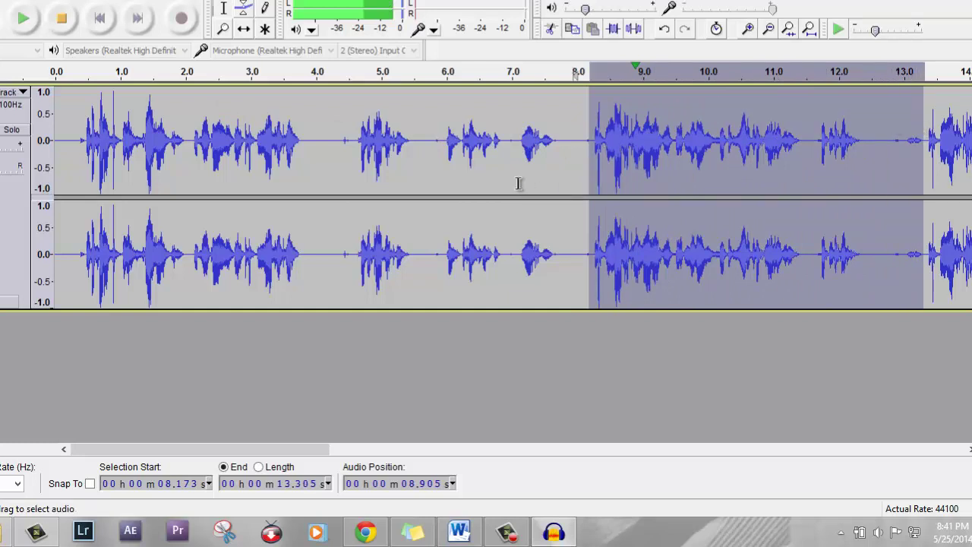
pyautogui.click(64, 24)
pyautogui.press('Delete')
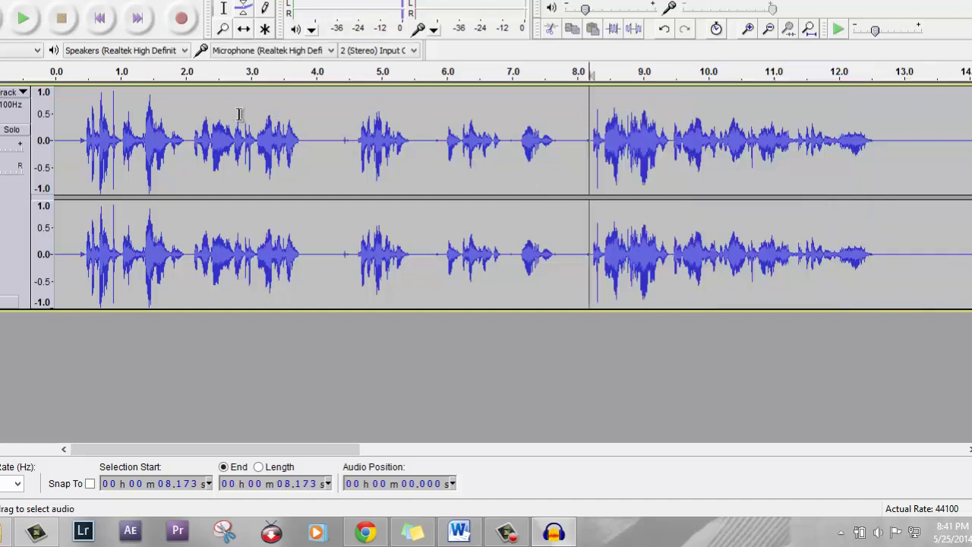
# Step: Play back the join and shorten the silence after about 12.5 seconds by deleting about 2.5 seconds of it in two cuts
pyautogui.click(24, 24)
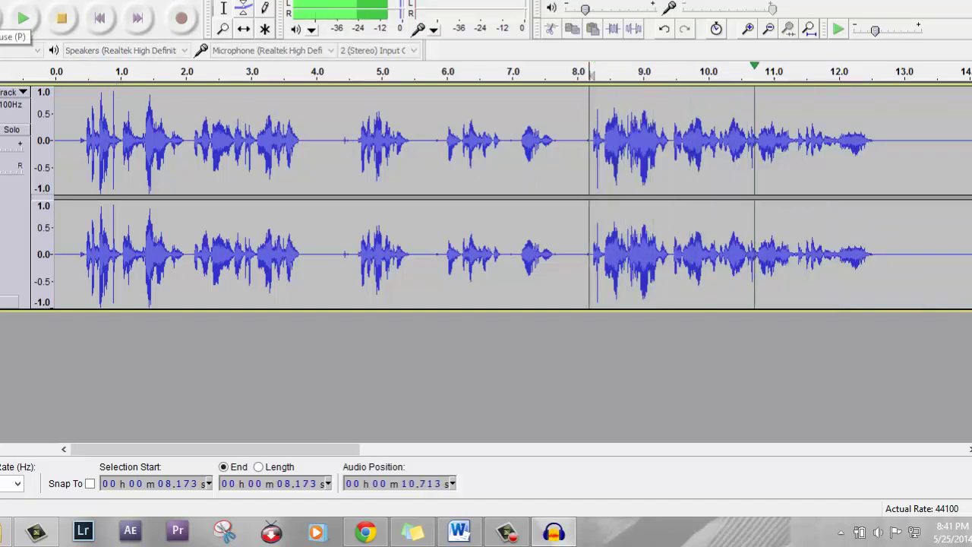
pyautogui.moveTo(287, 449); pyautogui.dragTo(444, 456)
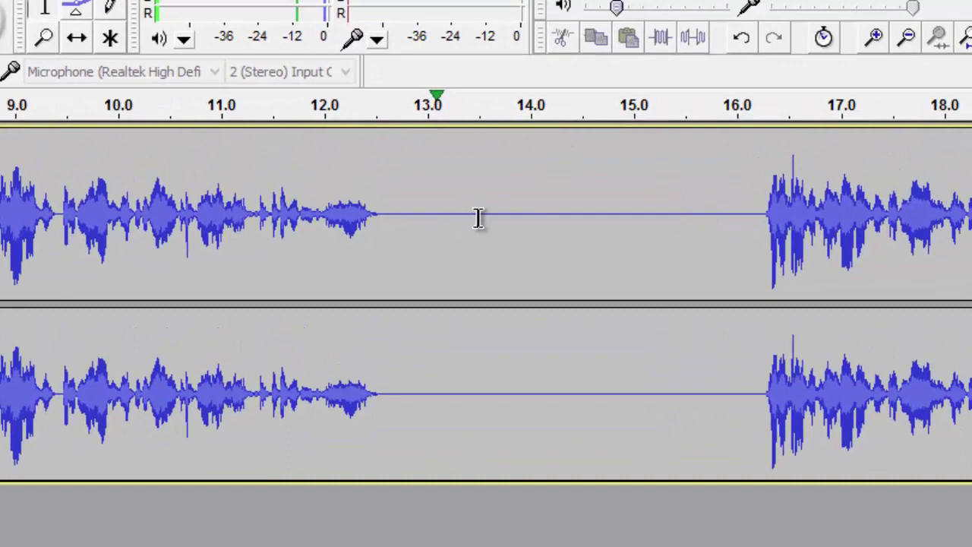
pyautogui.moveTo(468, 223); pyautogui.dragTo(686, 292)
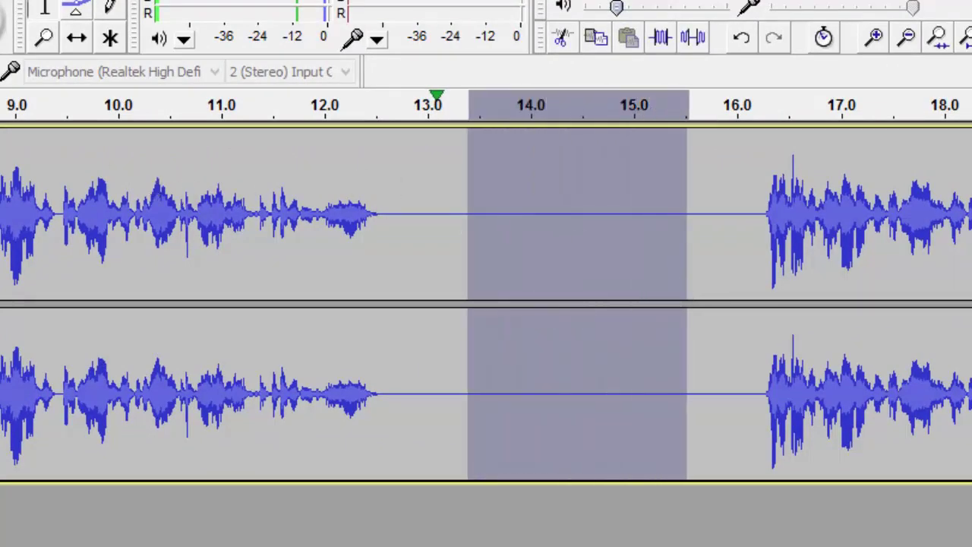
pyautogui.press('Delete')
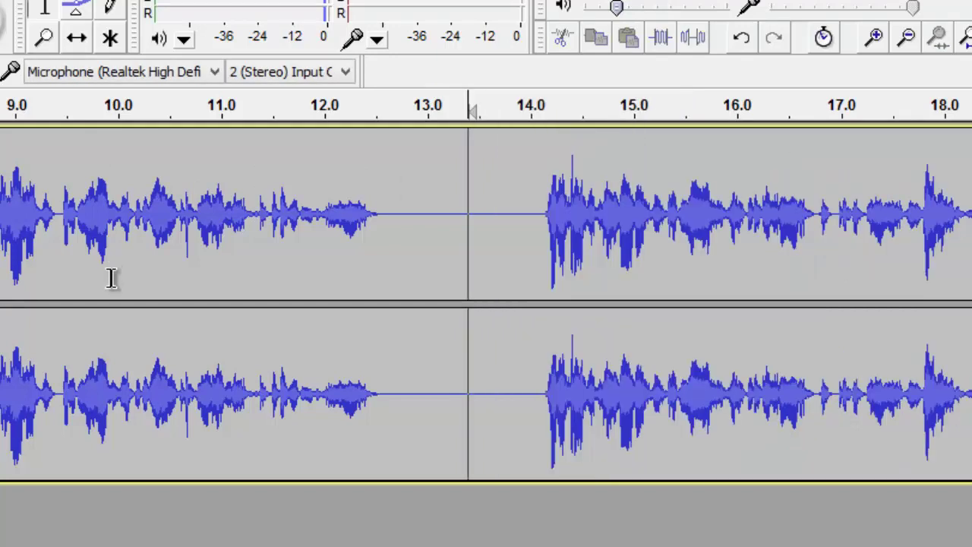
pyautogui.moveTo(425, 217); pyautogui.dragTo(464, 216)
pyautogui.press('Delete')
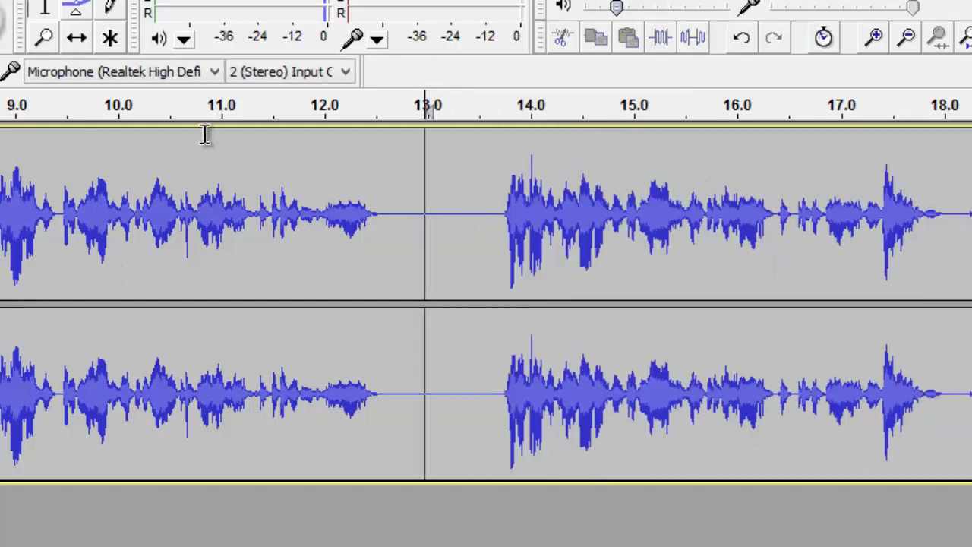
# Step: Play on from about 13 seconds and delete the short sound between about 21.4 and 21.8 seconds and the click after it
pyautogui.click(428, 108)
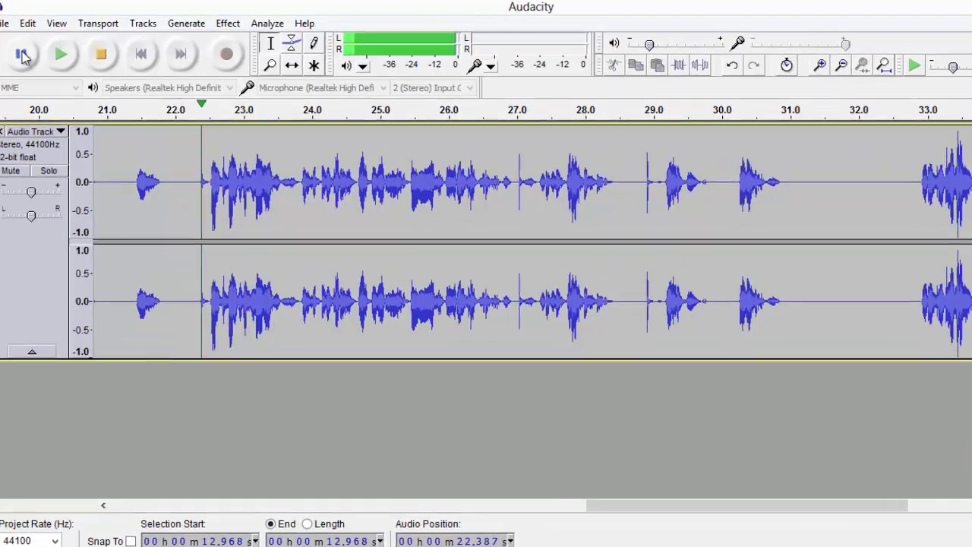
pyautogui.click(23, 55)
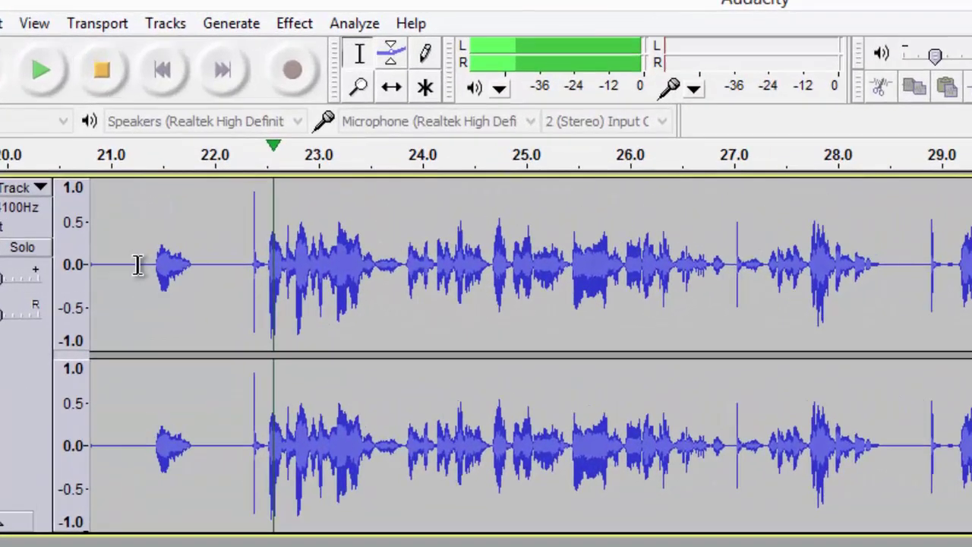
pyautogui.moveTo(152, 264); pyautogui.dragTo(193, 265)
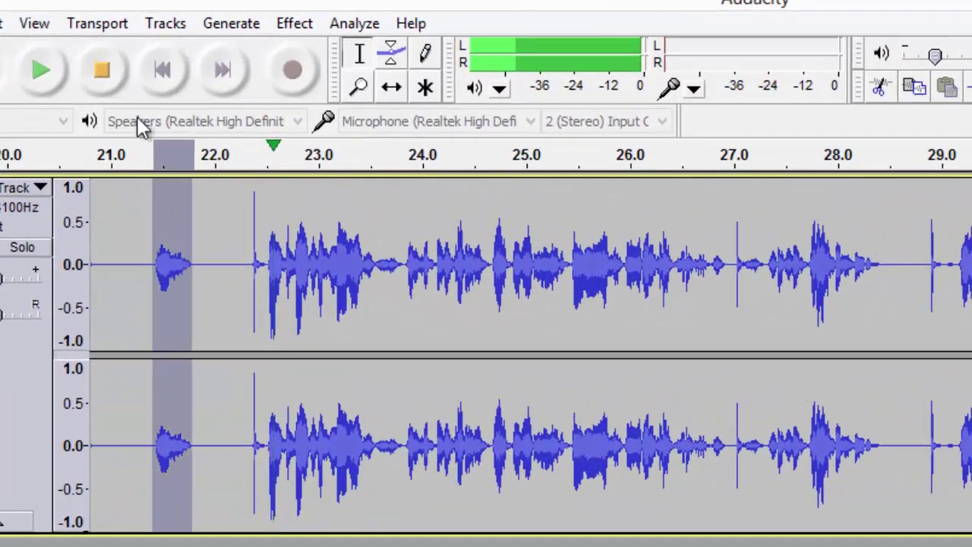
pyautogui.click(114, 71)
pyautogui.press('Delete')
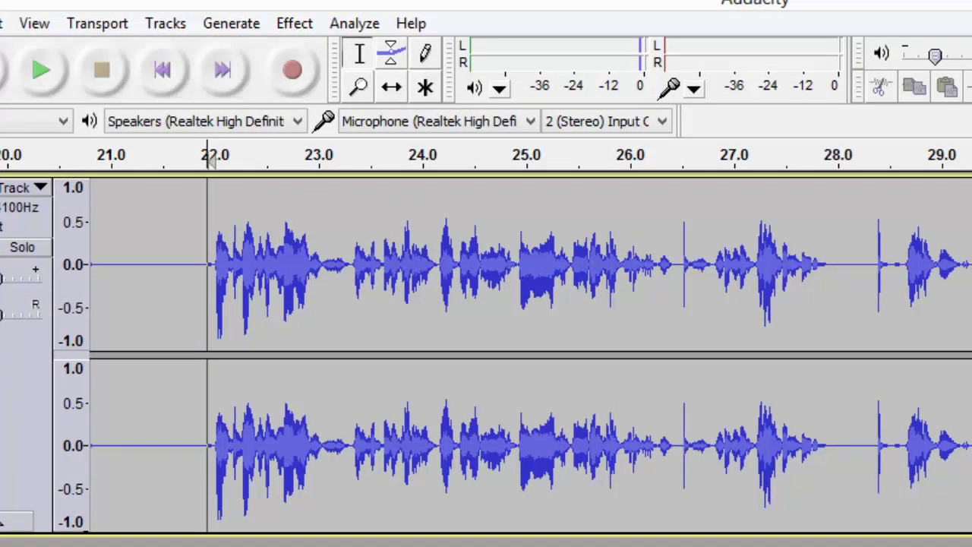
# Step: Play the recording from about 28.1 seconds and delete the short click at about 28.4 seconds
pyautogui.hscroll(1, 486, 350)
pyautogui.hscroll(5, 486, 350)
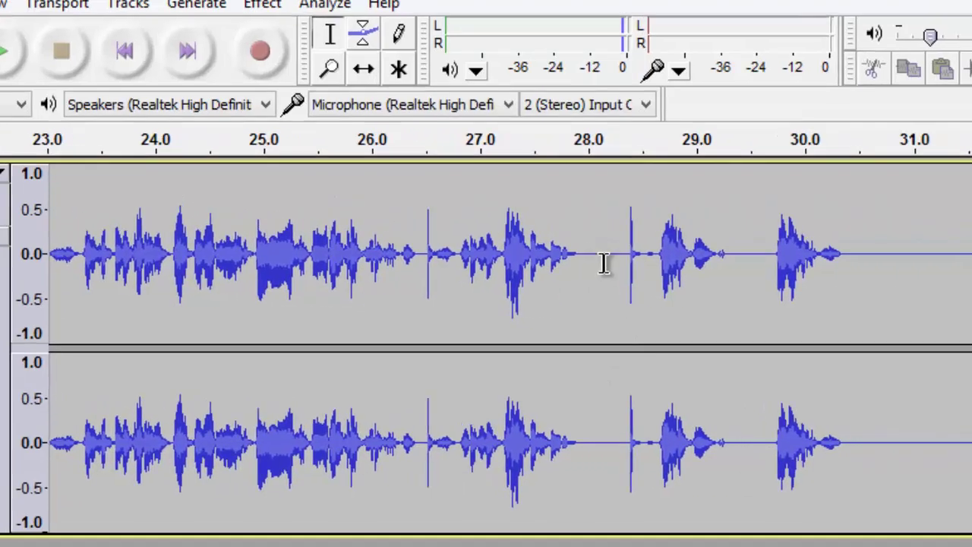
pyautogui.click(604, 262)
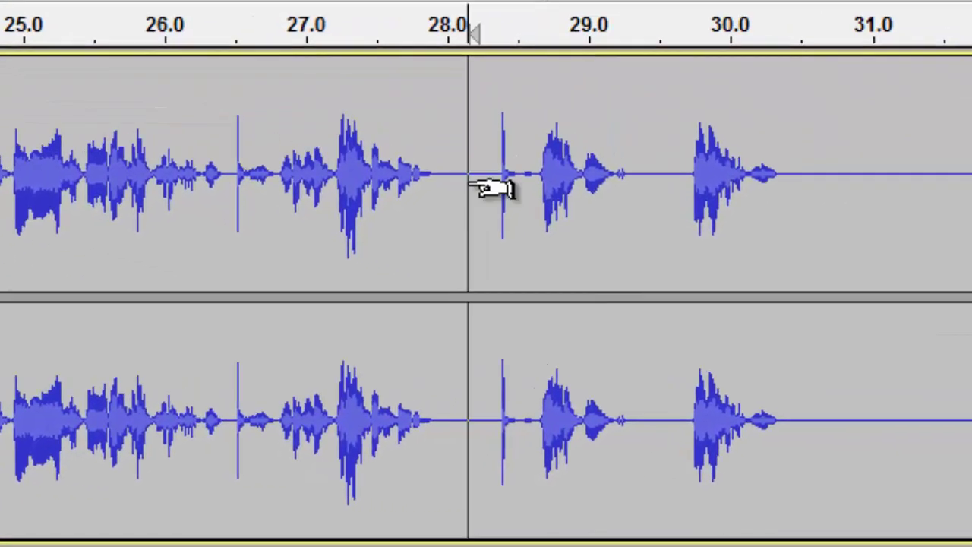
pyautogui.press('space')
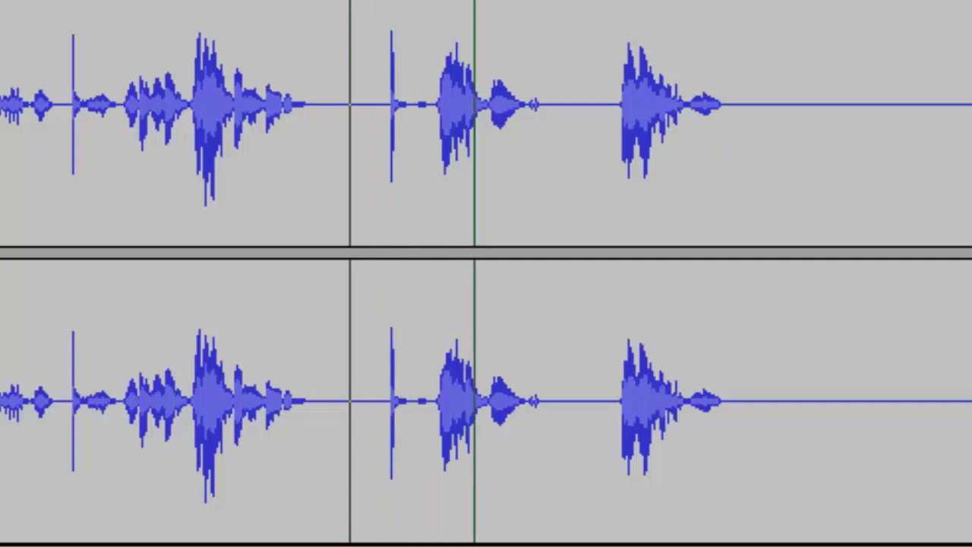
pyautogui.moveTo(383, 107); pyautogui.dragTo(400, 114)
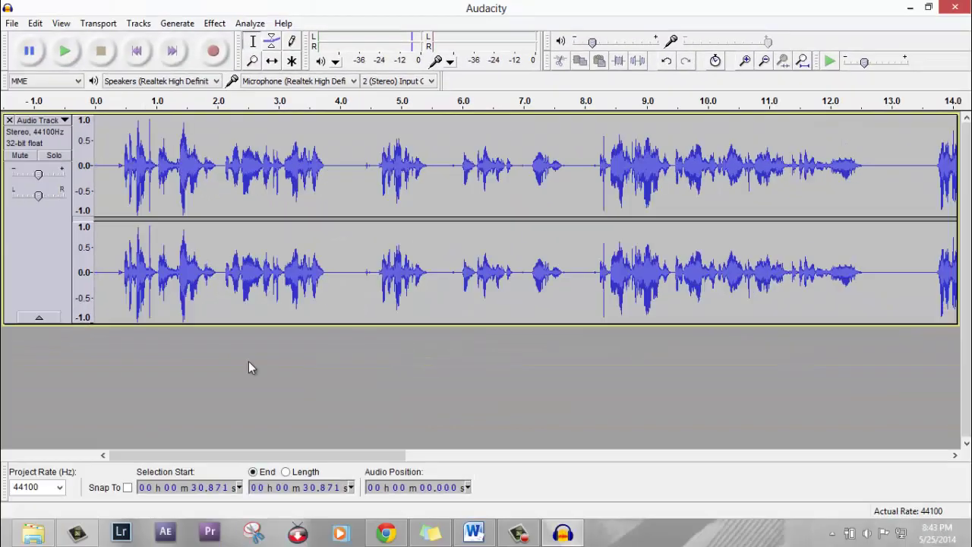
# Step: Select the whole voice track from its end to its start and amplify it by 6.4 dB with clipping allowed
pyautogui.moveTo(326, 454); pyautogui.dragTo(810, 356)
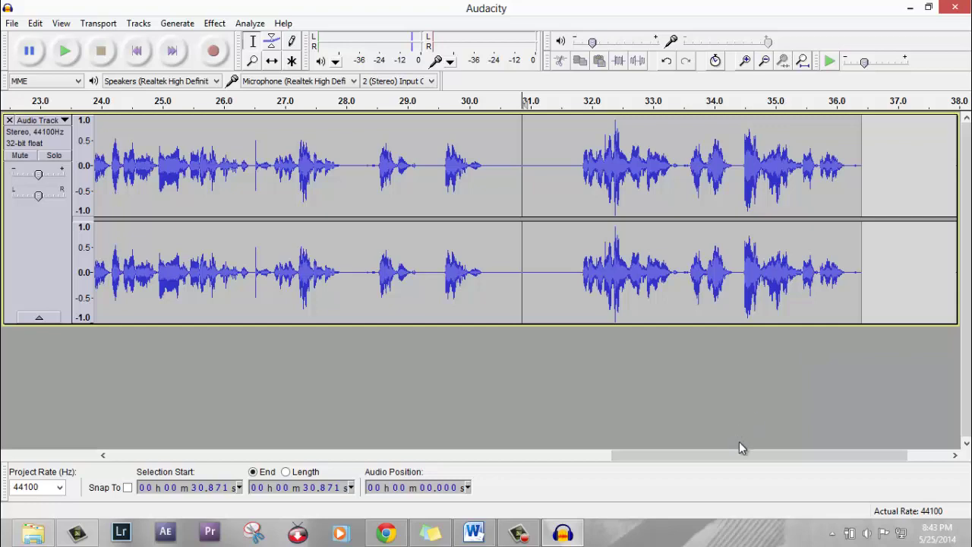
pyautogui.moveTo(740, 454); pyautogui.dragTo(792, 427)
pyautogui.moveTo(779, 198); pyautogui.dragTo(0, 255)
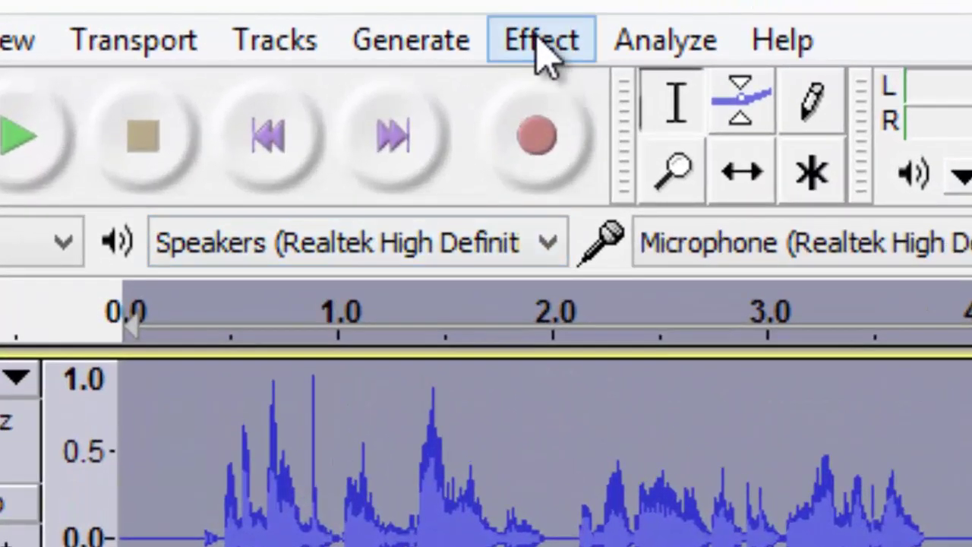
pyautogui.click(543, 51)
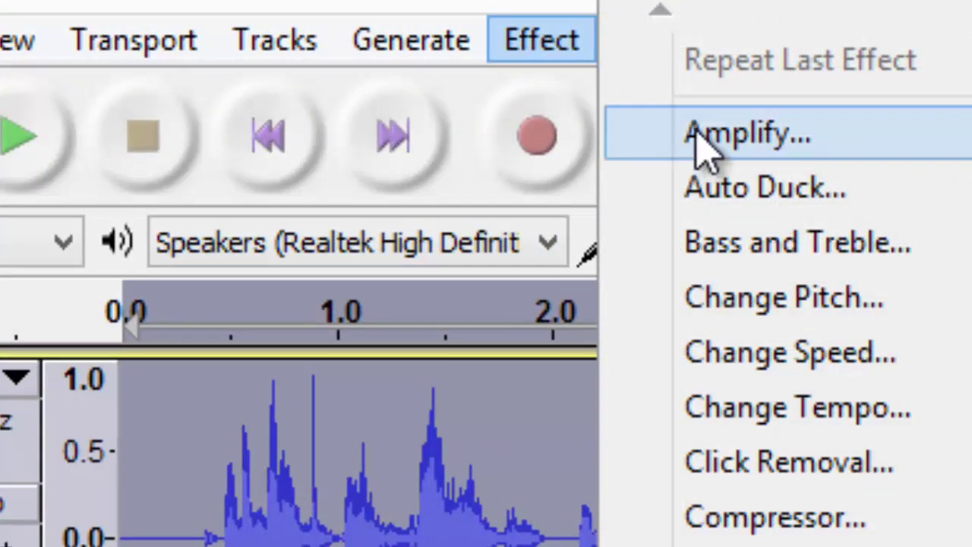
pyautogui.click(702, 145)
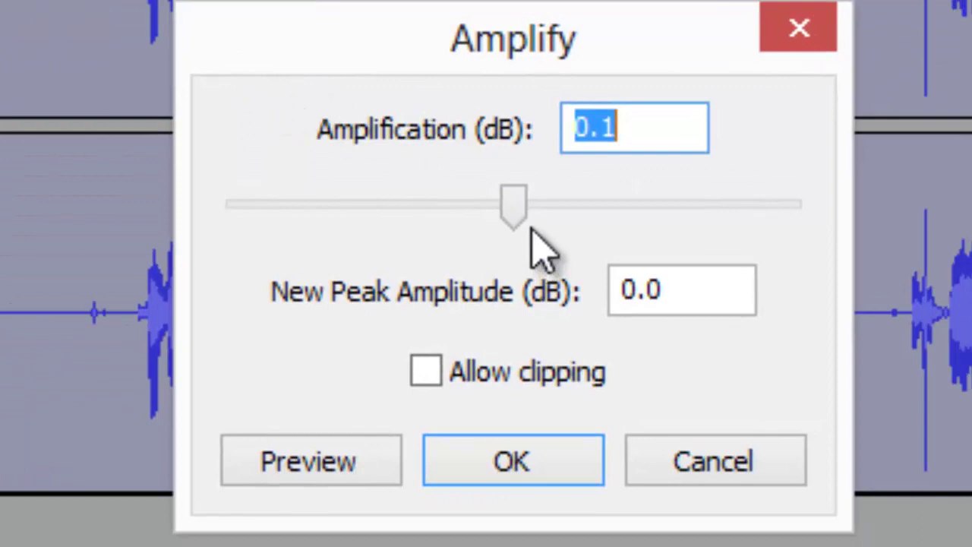
pyautogui.moveTo(514, 209); pyautogui.dragTo(550, 216)
pyautogui.click(467, 370)
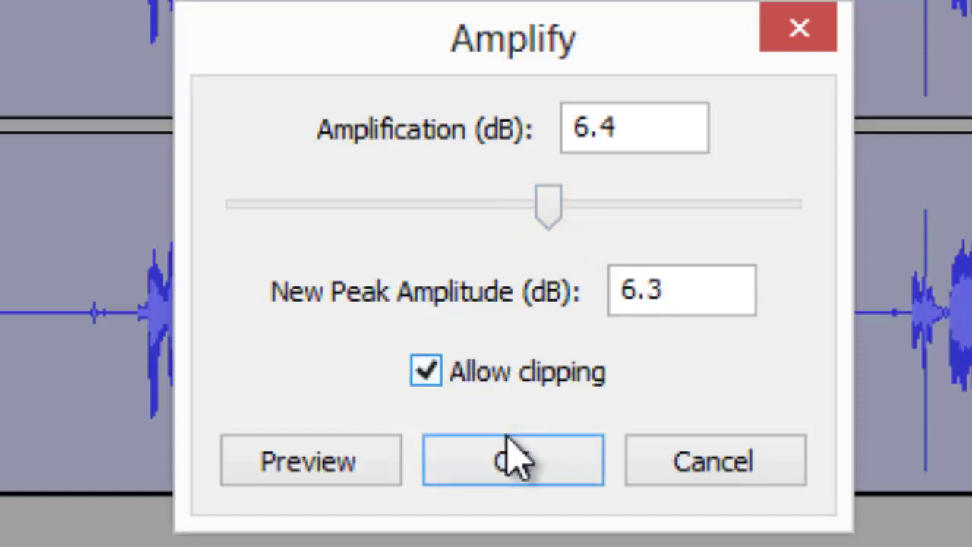
pyautogui.click(504, 456)
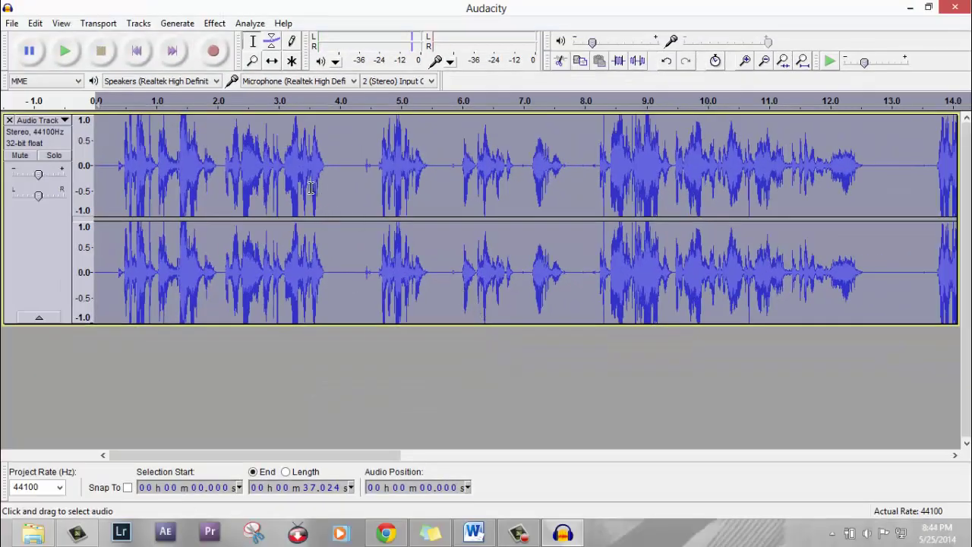
# Step: Amplify the selected voice track again by 0.9 dB with clipping allowed
pyautogui.click(214, 23)
pyautogui.click(272, 48)
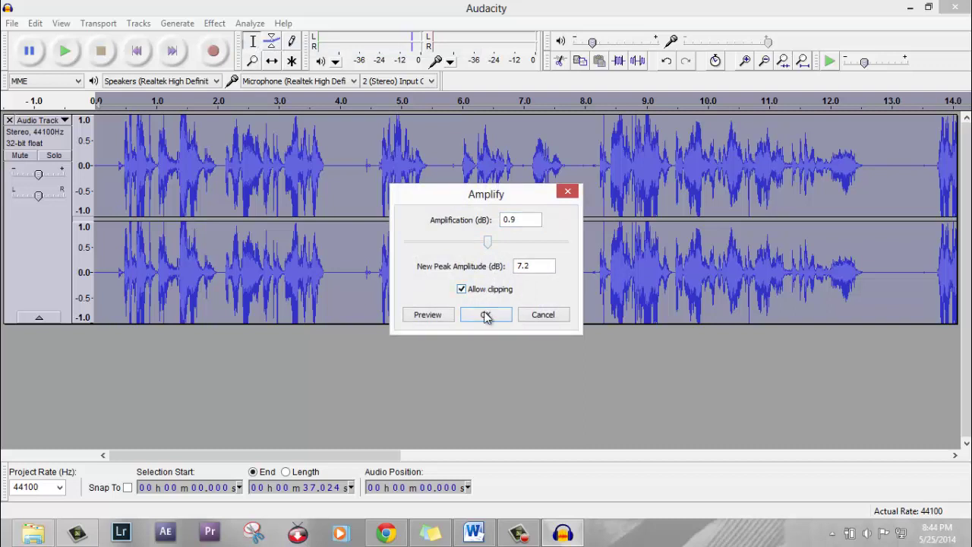
pyautogui.click(486, 314)
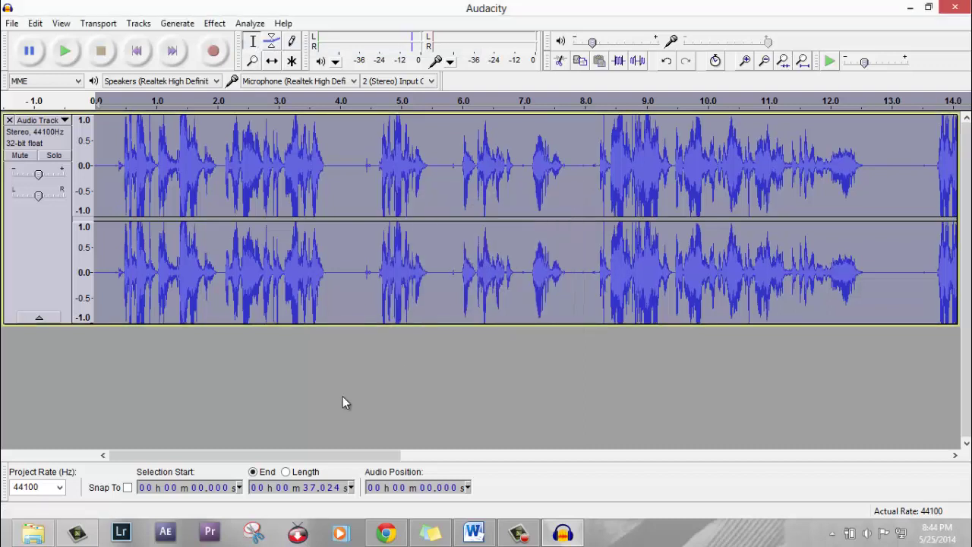
# Step: Listen to the amplified voice track from about its beginning and stop the playback
pyautogui.click(101, 167)
pyautogui.click(65, 52)
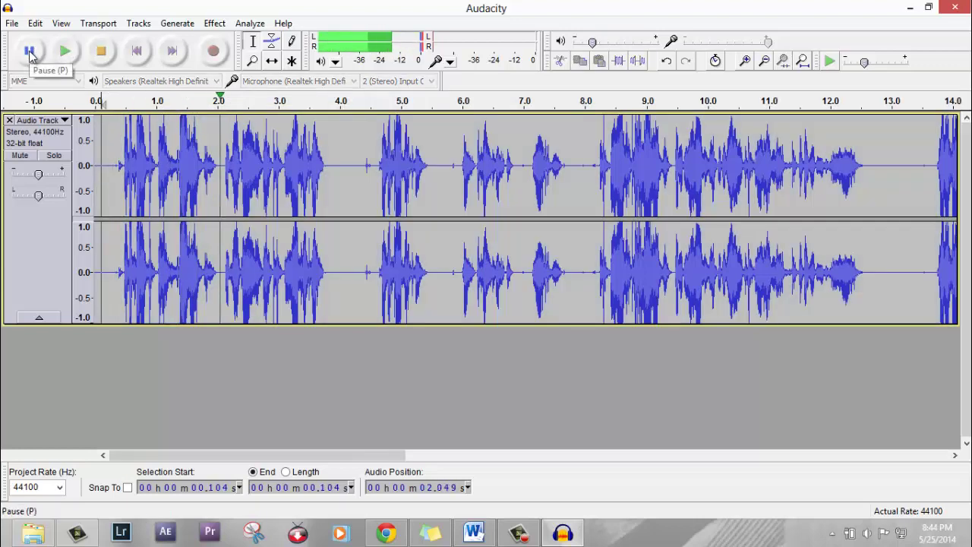
pyautogui.click(30, 51)
pyautogui.moveTo(381, 455); pyautogui.dragTo(265, 418)
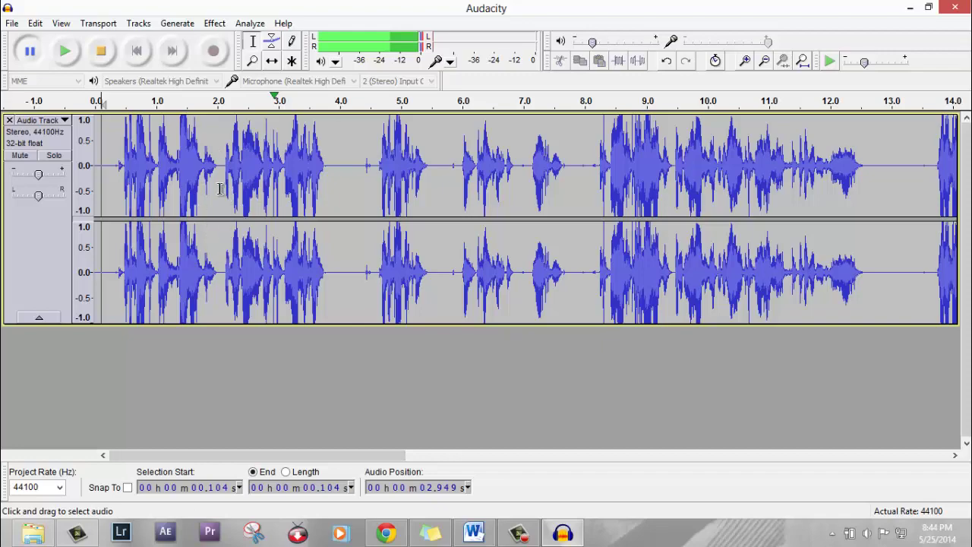
pyautogui.click(13, 23)
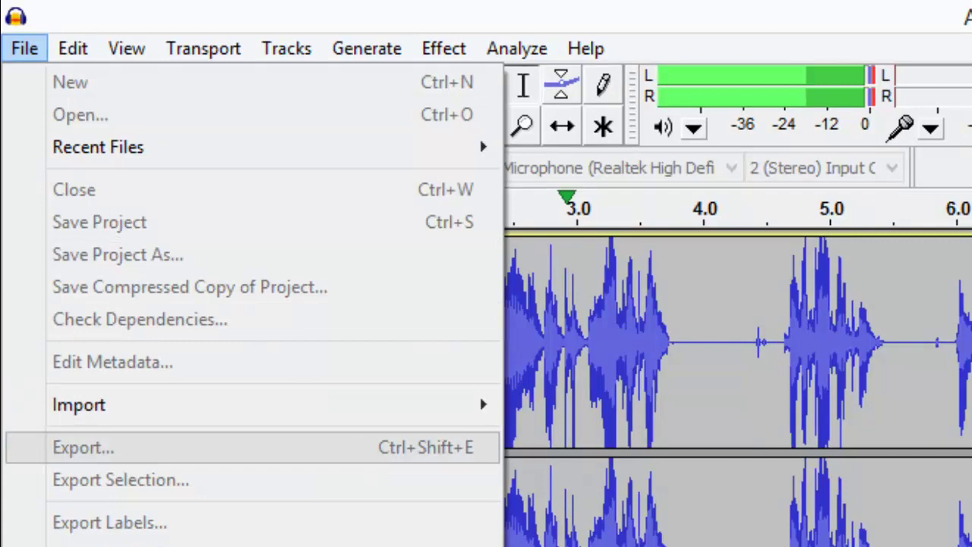
pyautogui.press('Escape')
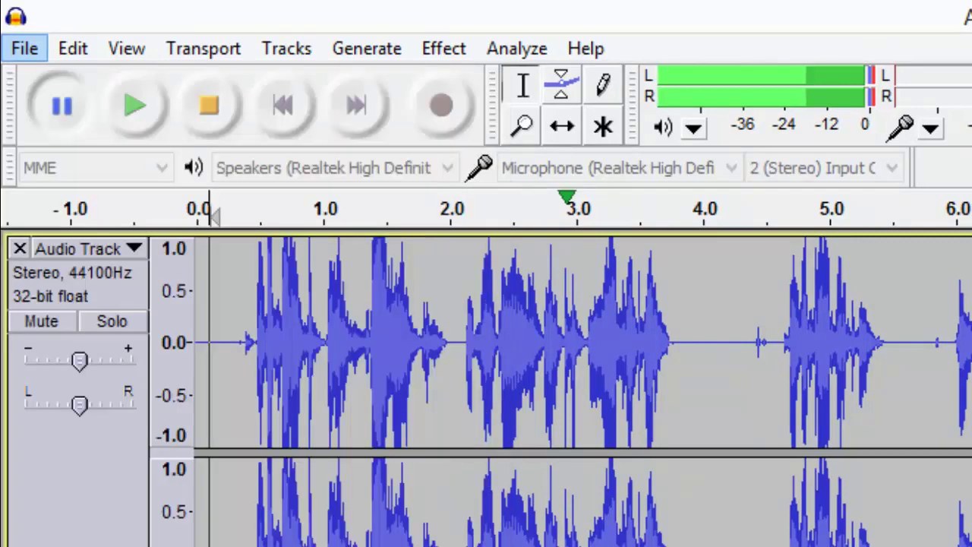
pyautogui.click(209, 104)
# Step: Import the downloaded music file Grandpa from the Downloads library as a new audio track
pyautogui.click(22, 48)
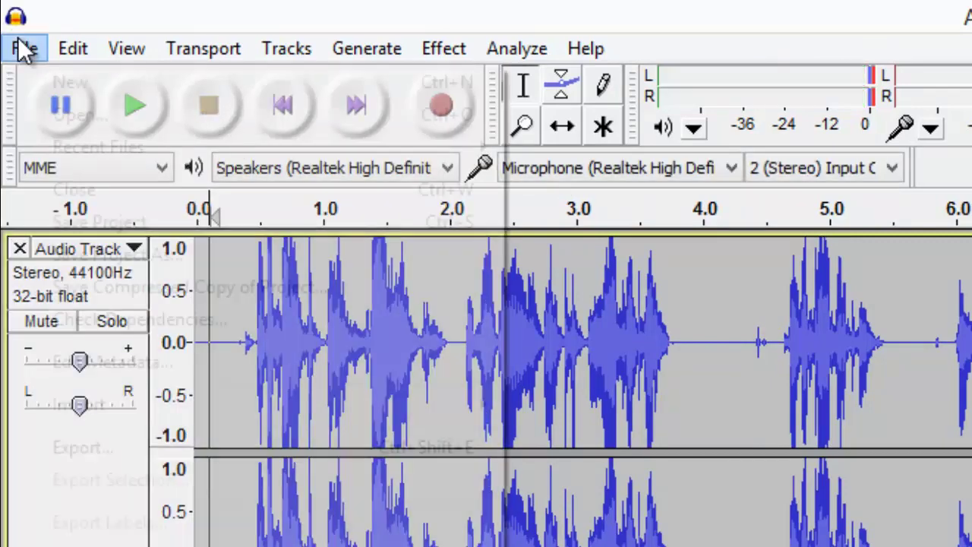
pyautogui.moveTo(195, 403)
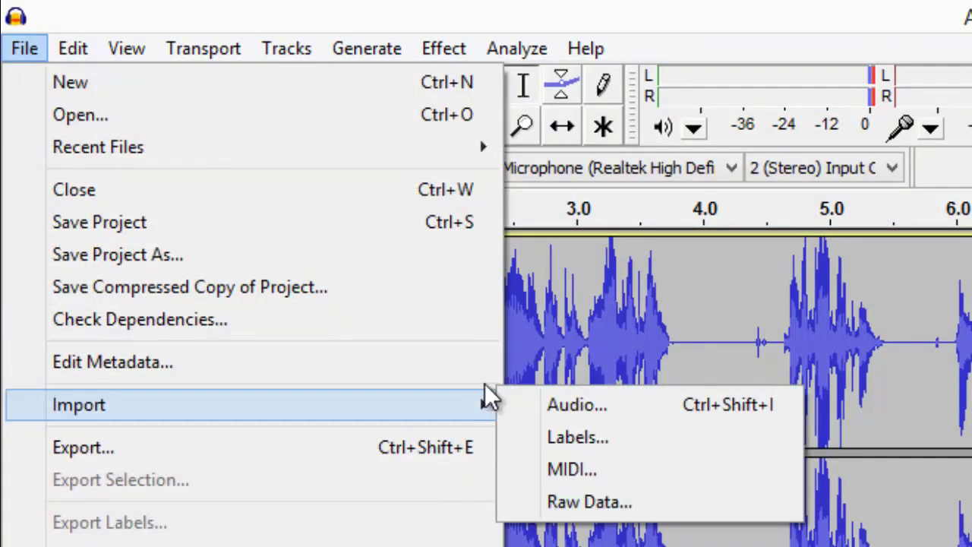
pyautogui.click(530, 404)
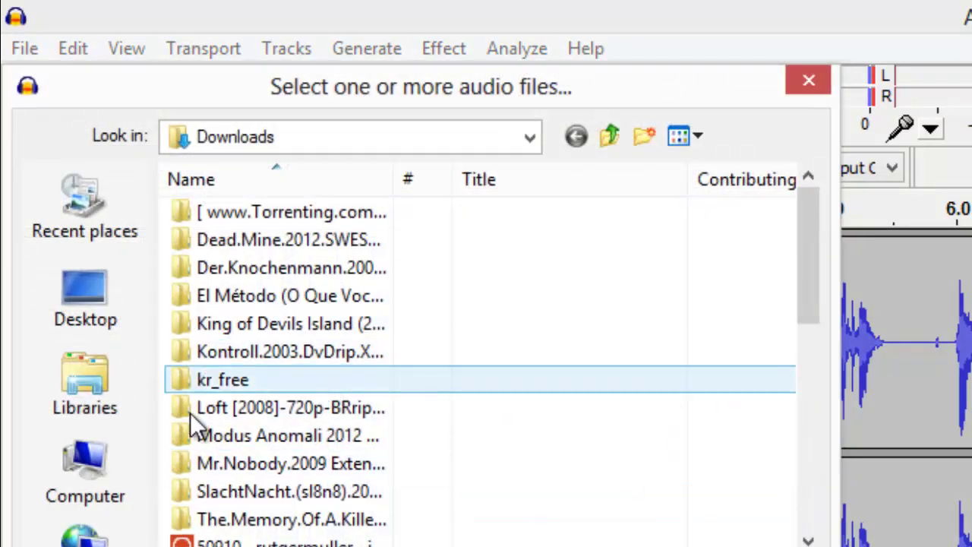
pyautogui.click(27, 414)
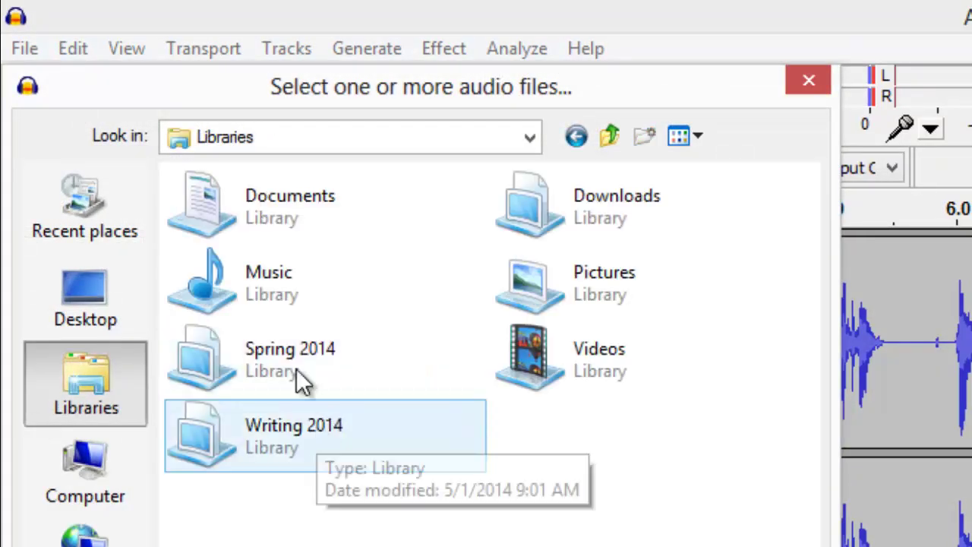
pyautogui.doubleClick(532, 206)
pyautogui.click(807, 421)
pyautogui.moveTo(806, 421)
pyautogui.mouseDown()
pyautogui.moveTo(807, 521)
pyautogui.moveTo(805, 406)
pyautogui.mouseUp()
pyautogui.click(383, 404)
pyautogui.click(258, 436)
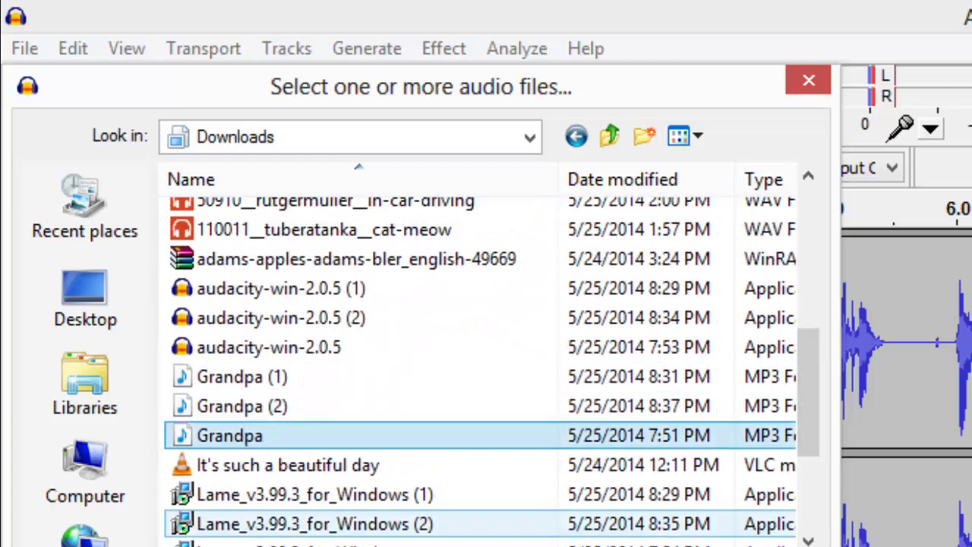
pyautogui.press('Return')
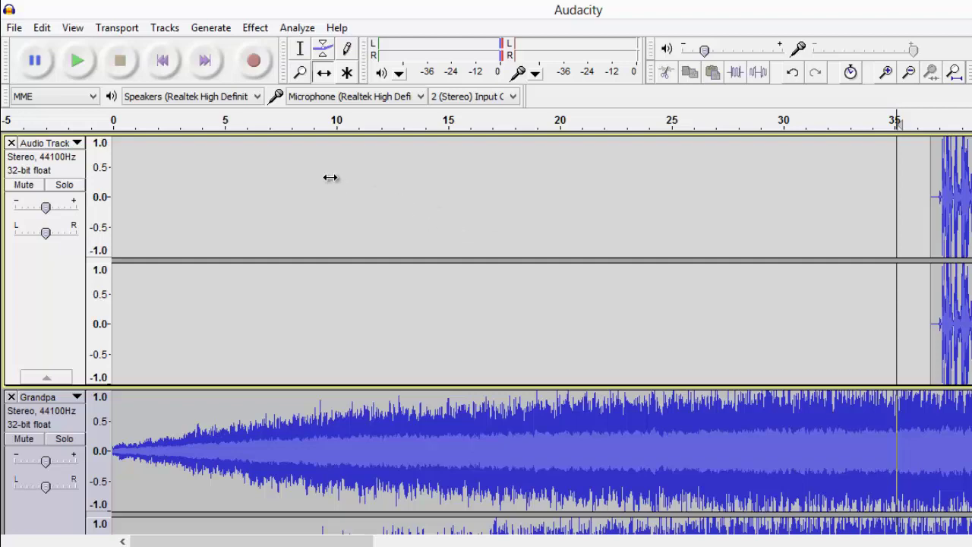
# Step: Shift the voice clip earlier in time so that it starts at about 24 seconds over the music
pyautogui.moveTo(898, 219); pyautogui.dragTo(618, 216)
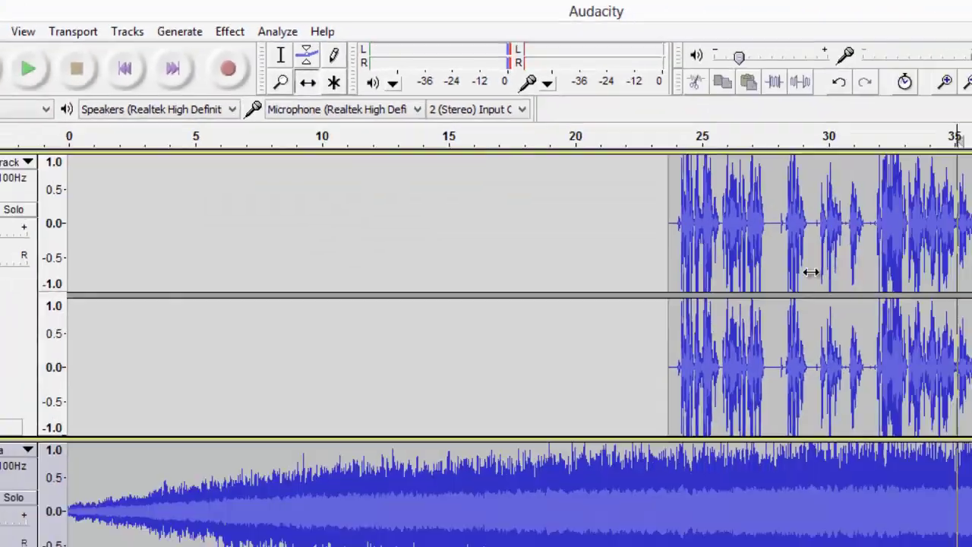
# Step: Shift the voice clip earlier to start at about 10.6 seconds and play the mix from about 7.7 seconds
pyautogui.moveTo(807, 271); pyautogui.dragTo(537, 220)
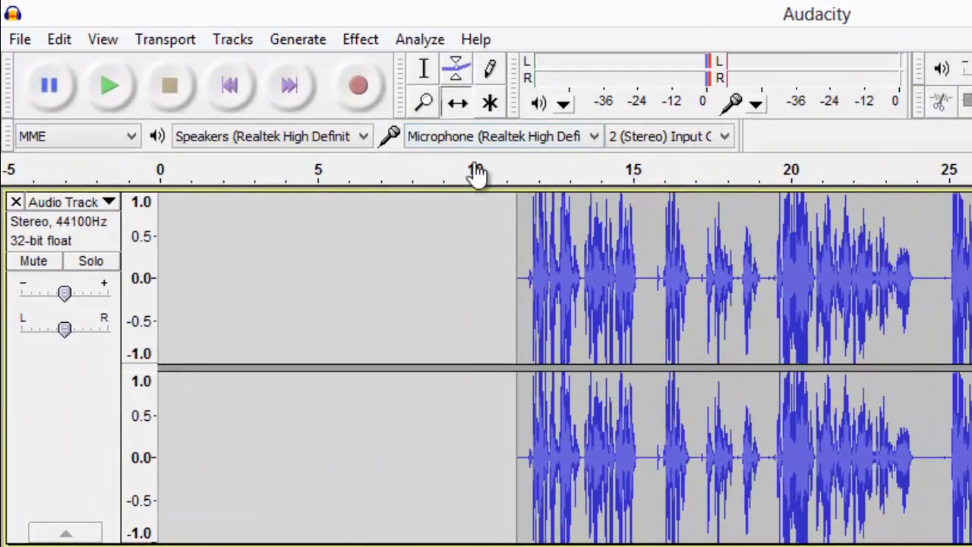
pyautogui.moveTo(582, 264)
pyautogui.mouseDown()
pyautogui.moveTo(546, 263)
pyautogui.moveTo(564, 261)
pyautogui.mouseUp()
pyautogui.moveTo(565, 261); pyautogui.dragTo(563, 262)
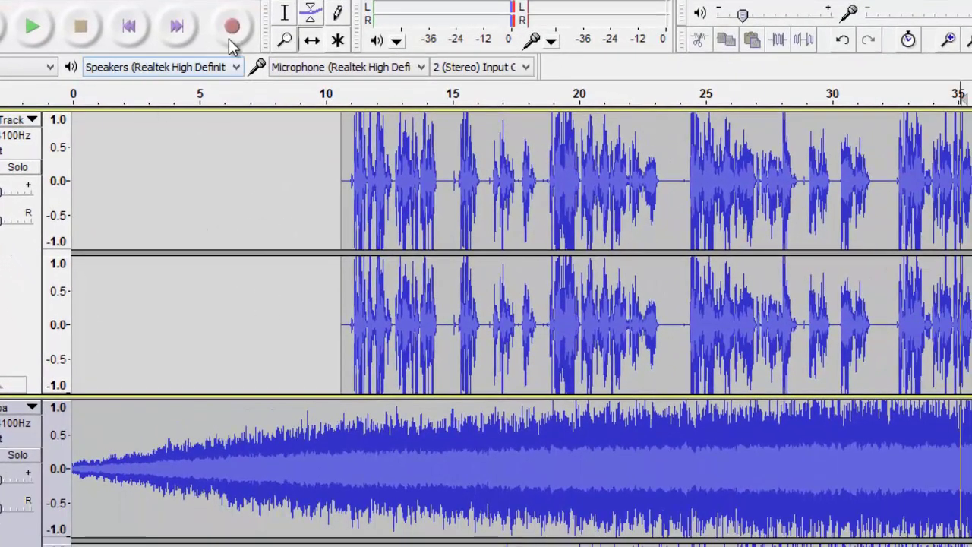
pyautogui.click(269, 276)
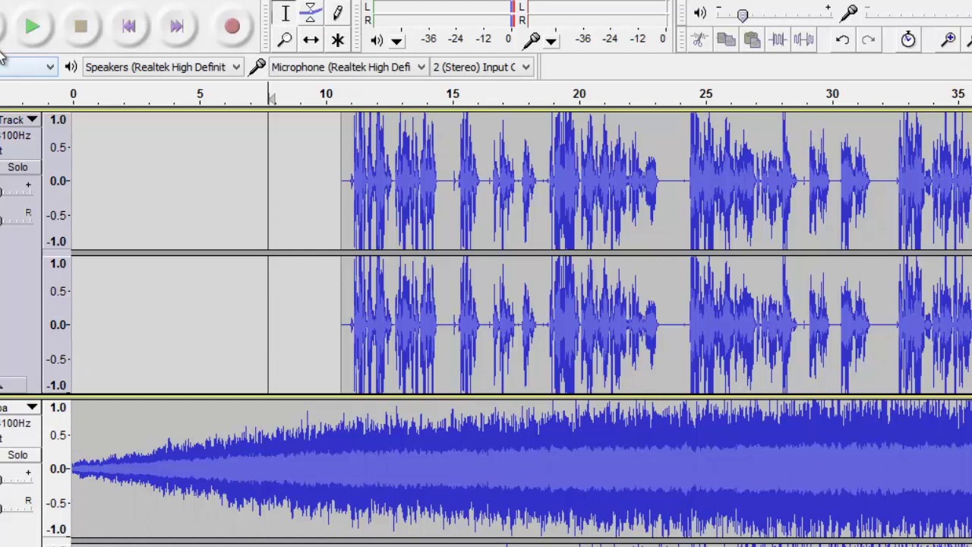
pyautogui.click(32, 28)
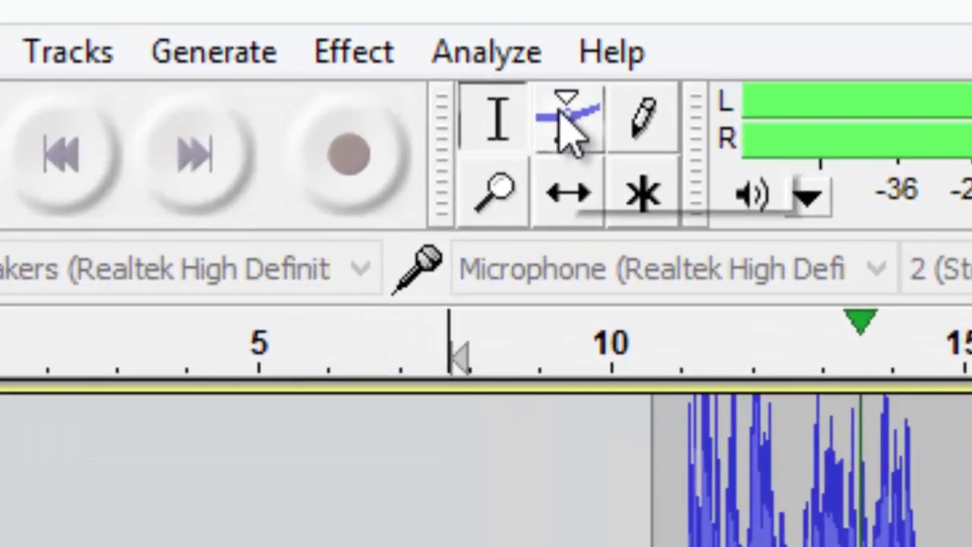
# Step: Add volume envelope points to the Grandpa music track around the start of the voice clip
pyautogui.click(568, 118)
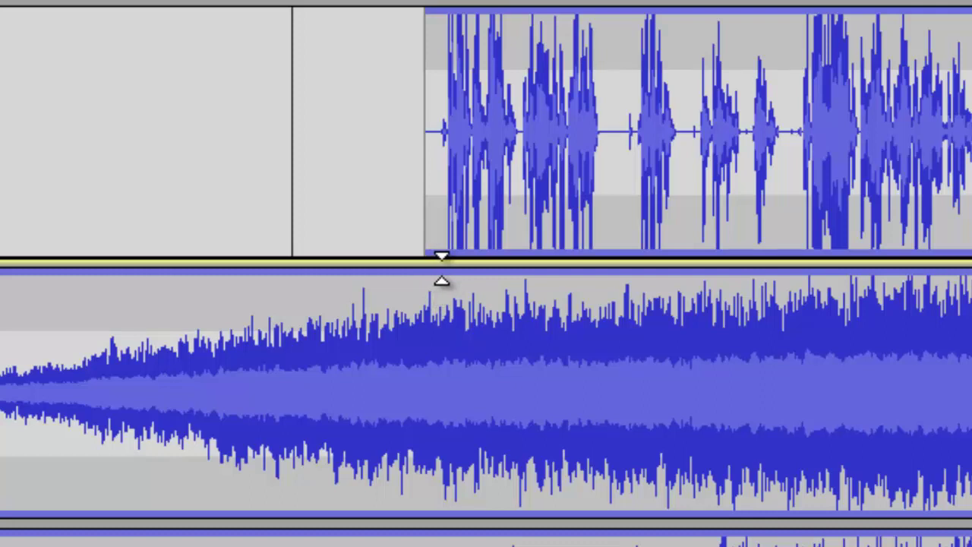
pyautogui.scroll(-3, 441, 270)
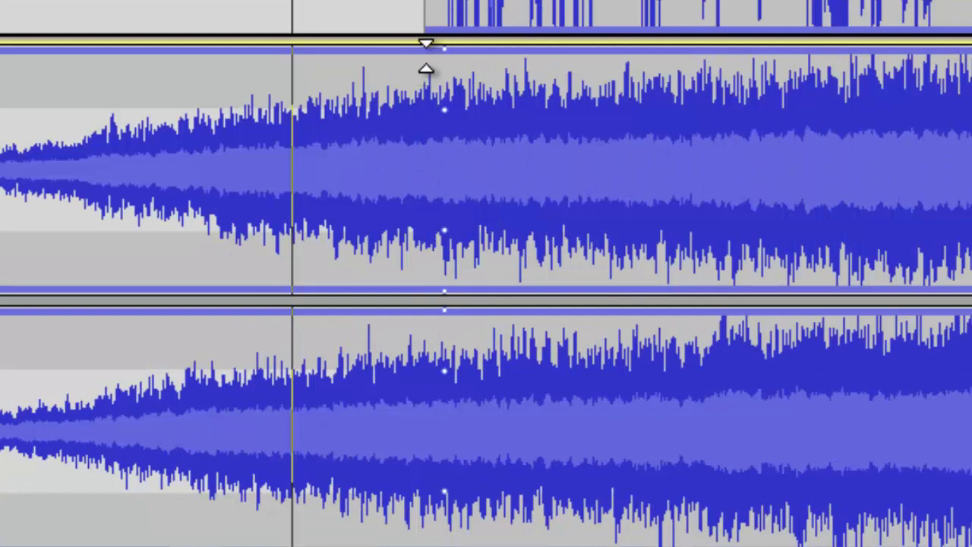
pyautogui.click(426, 55)
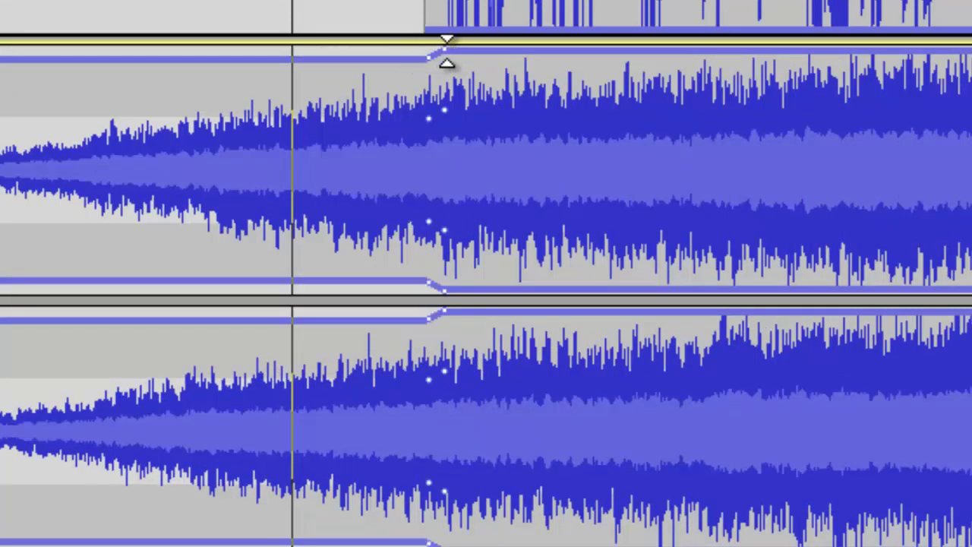
pyautogui.moveTo(458, 51); pyautogui.dragTo(465, 53)
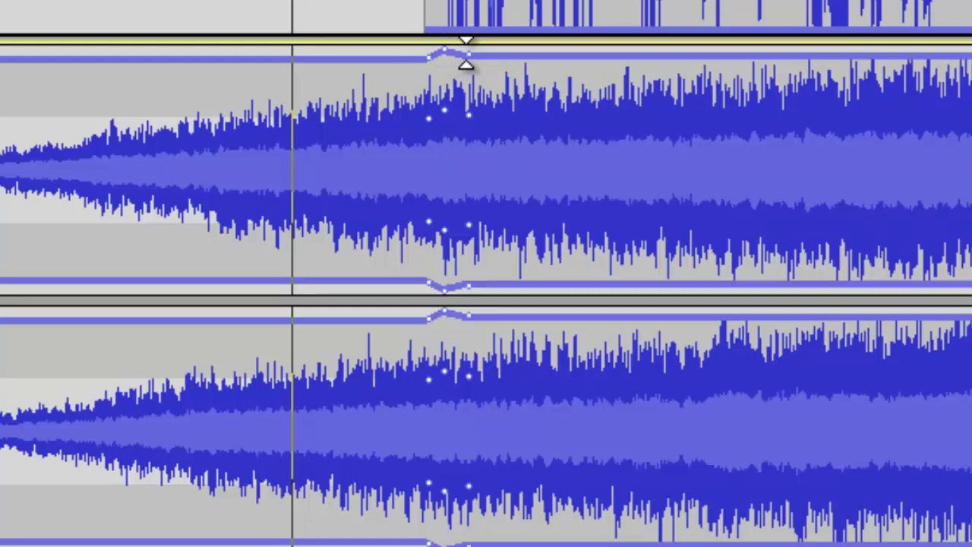
pyautogui.click(483, 56)
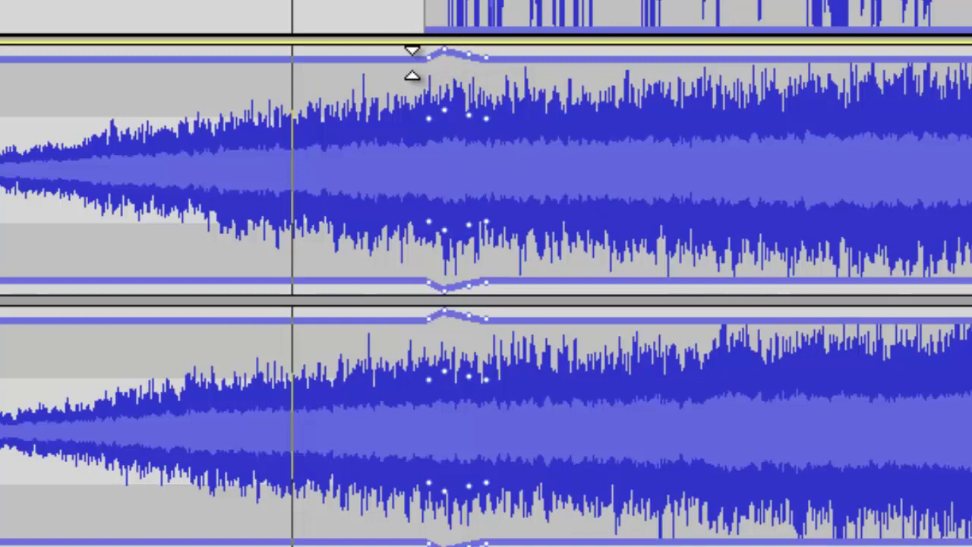
pyautogui.click(407, 65)
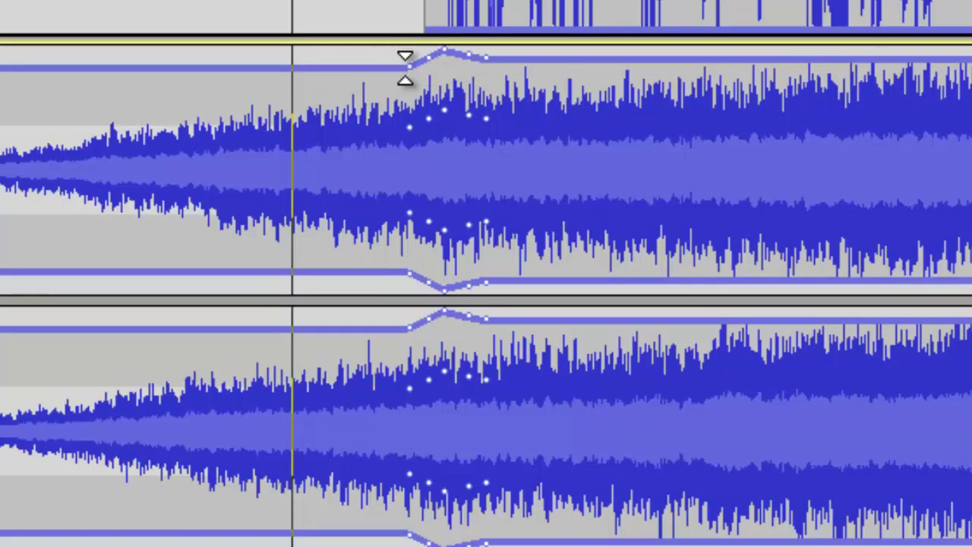
# Step: Shape the Grandpa envelope points into a downward curve, from full volume before the voice clip to a low background level
pyautogui.moveTo(403, 54); pyautogui.dragTo(403, 28)
pyautogui.scroll(3, 448, 121)
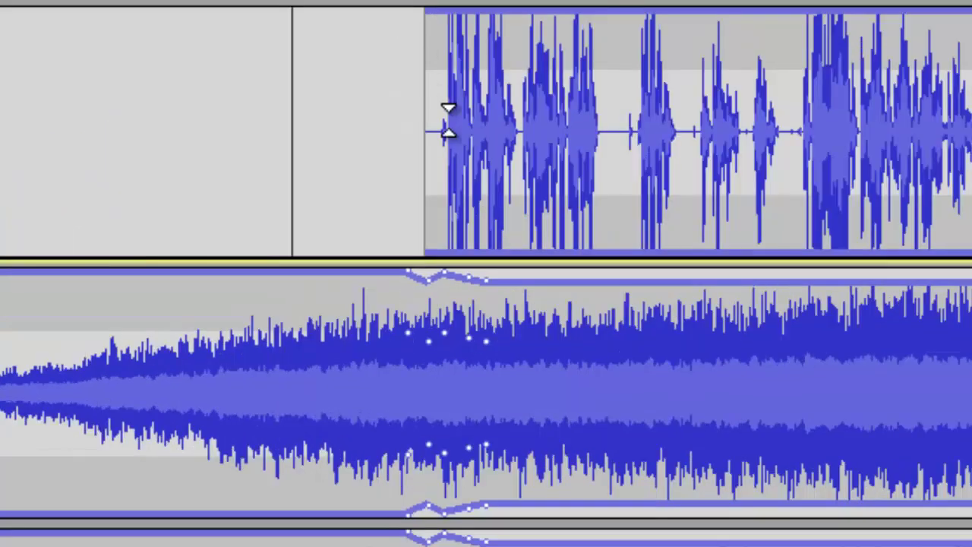
pyautogui.moveTo(441, 279); pyautogui.dragTo(441, 294)
pyautogui.scroll(-3, 442, 294)
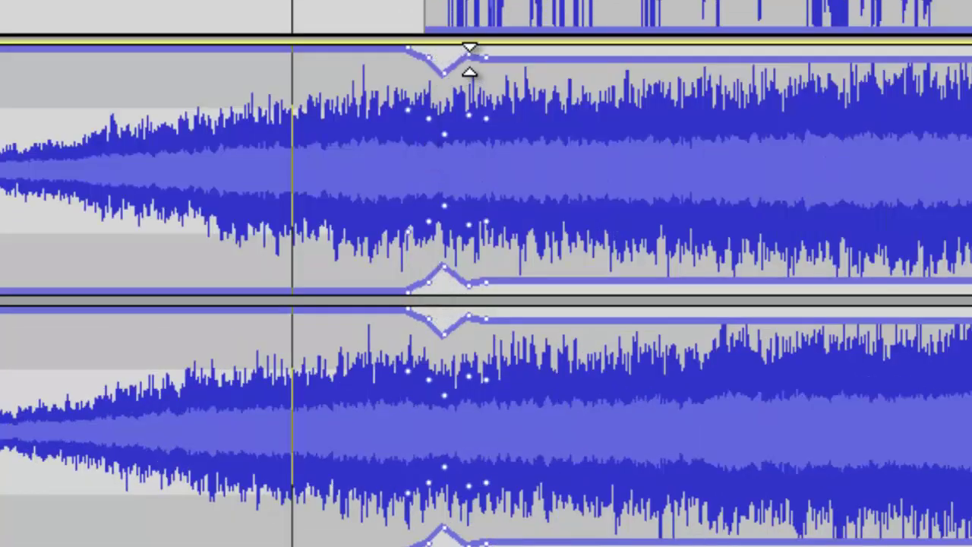
pyautogui.moveTo(469, 60); pyautogui.dragTo(465, 107)
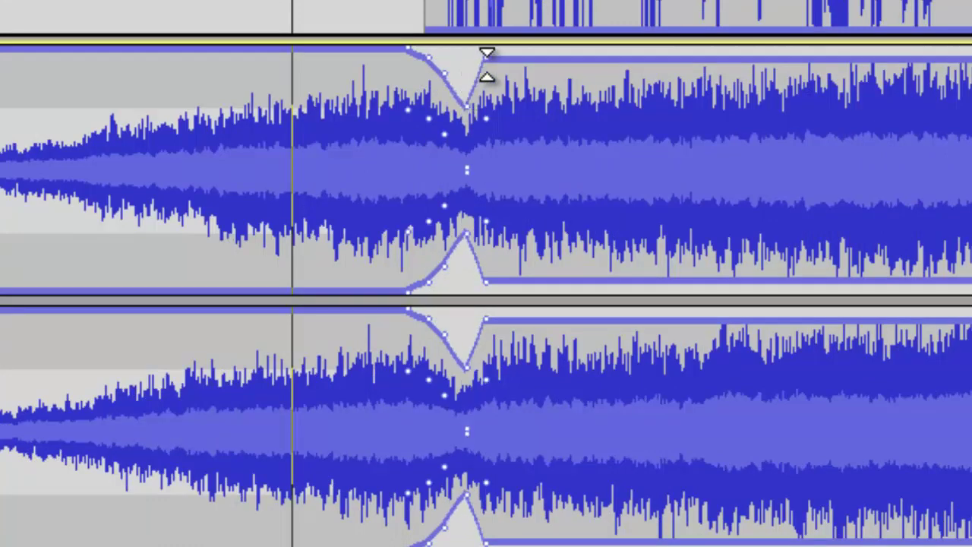
pyautogui.moveTo(486, 65); pyautogui.dragTo(487, 147)
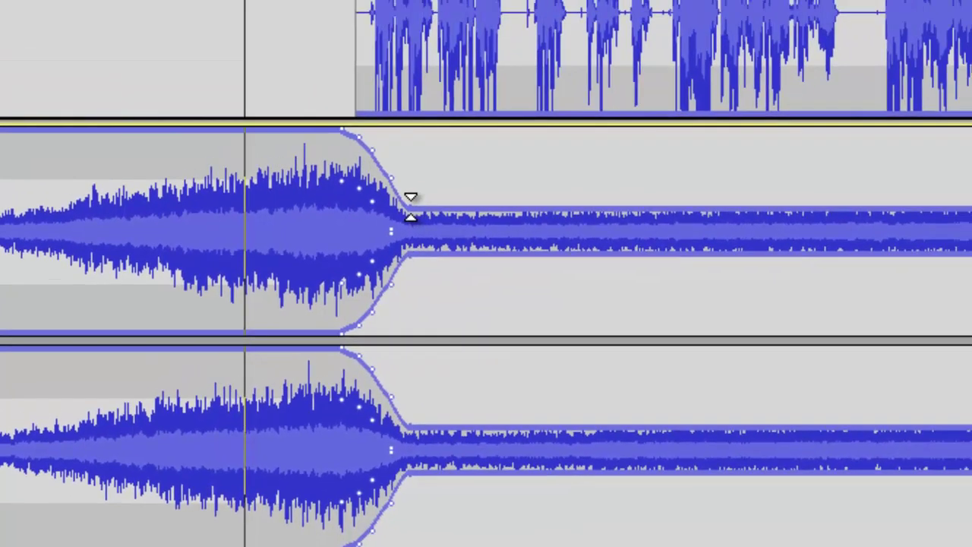
# Step: Move the Grandpa fade-down earlier so the curve starts just before the voice clip, and play the result from about 4.5 seconds
pyautogui.moveTo(389, 182); pyautogui.dragTo(364, 202)
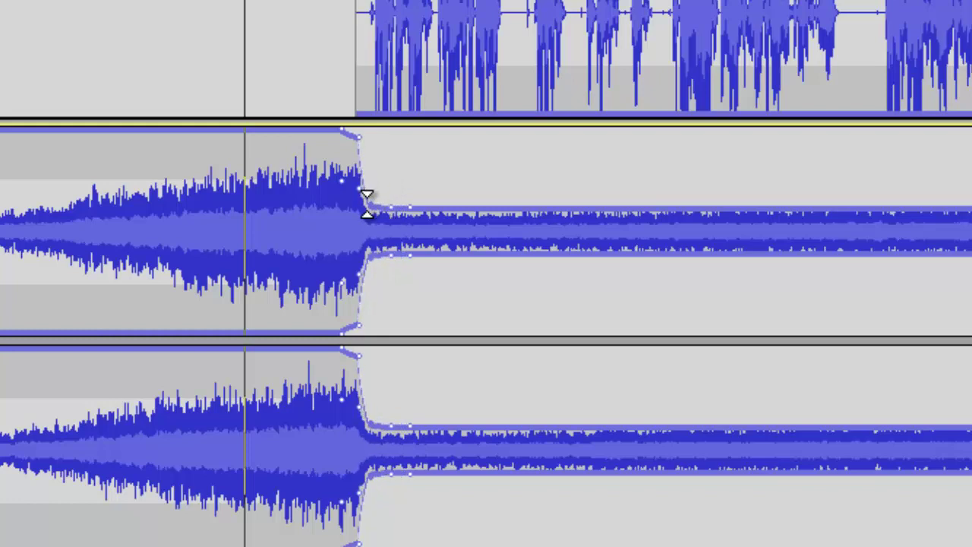
pyautogui.moveTo(355, 143); pyautogui.dragTo(350, 173)
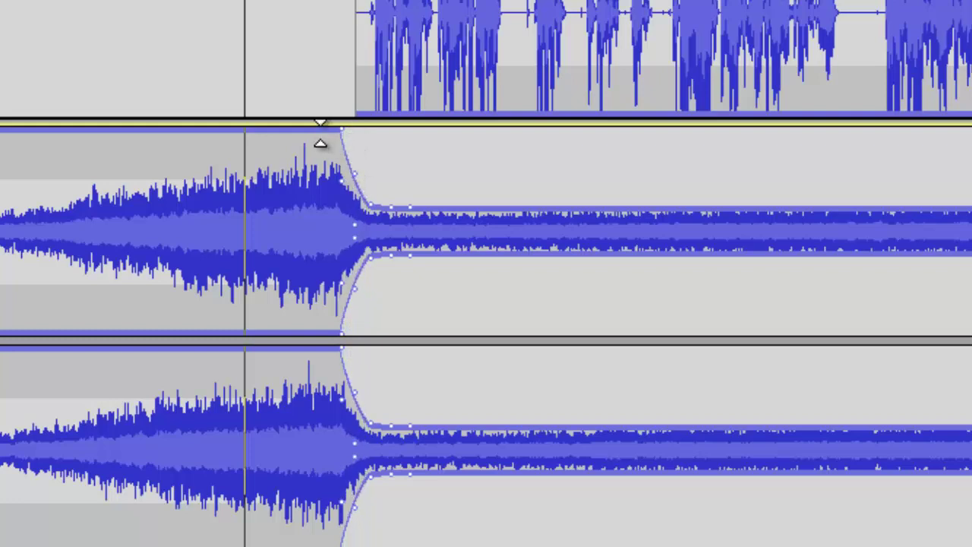
pyautogui.moveTo(319, 133)
pyautogui.mouseDown()
pyautogui.moveTo(339, 135)
pyautogui.moveTo(336, 163)
pyautogui.moveTo(332, 143)
pyautogui.mouseUp()
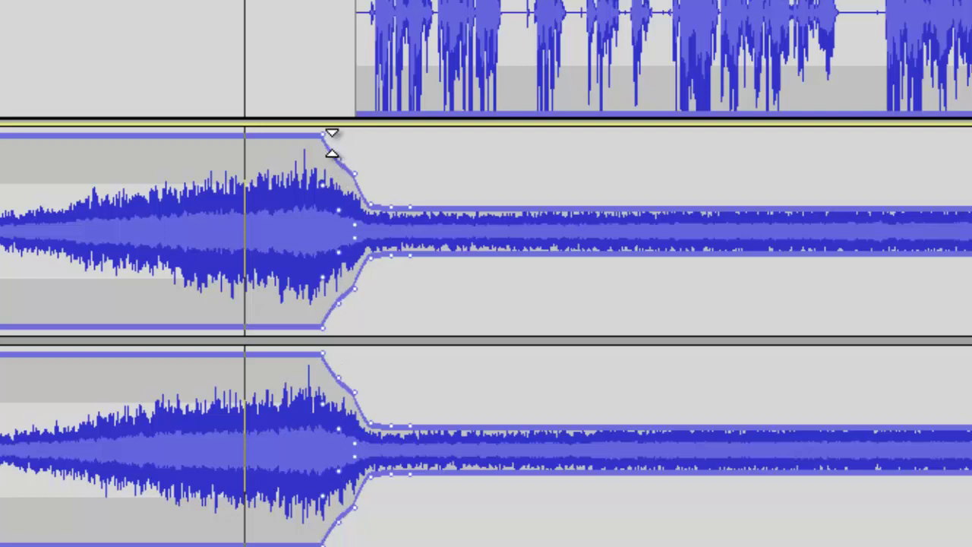
pyautogui.scroll(3, 327, 137)
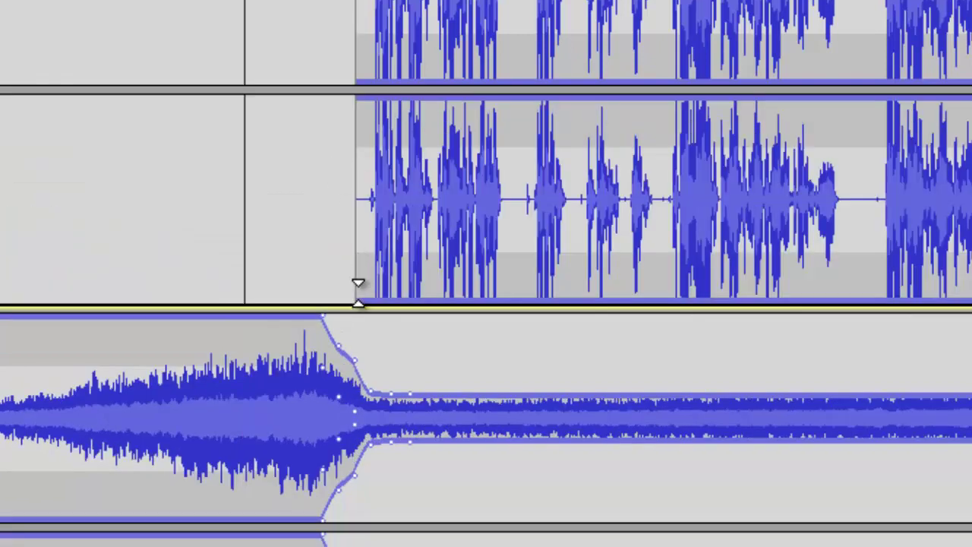
pyautogui.moveTo(340, 340); pyautogui.dragTo(336, 329)
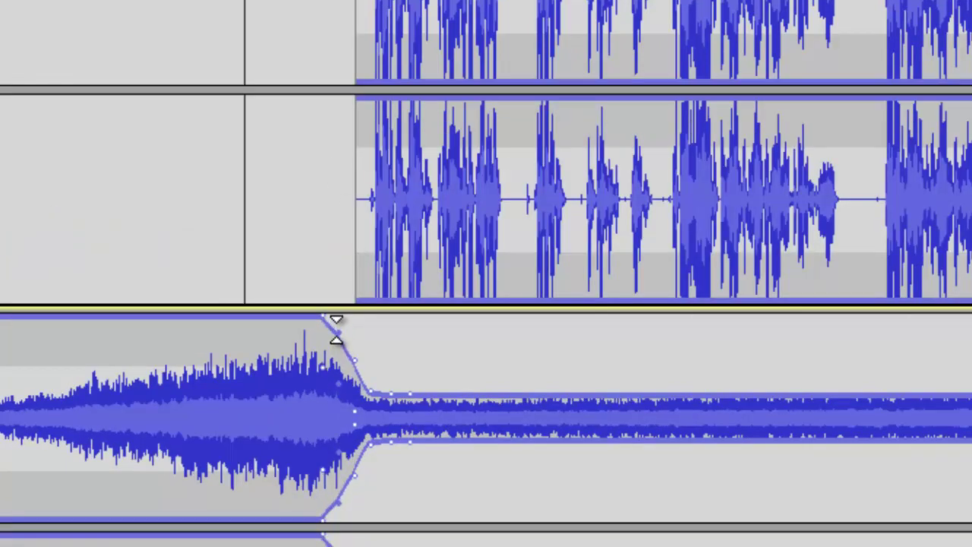
pyautogui.scroll(-3, 337, 329)
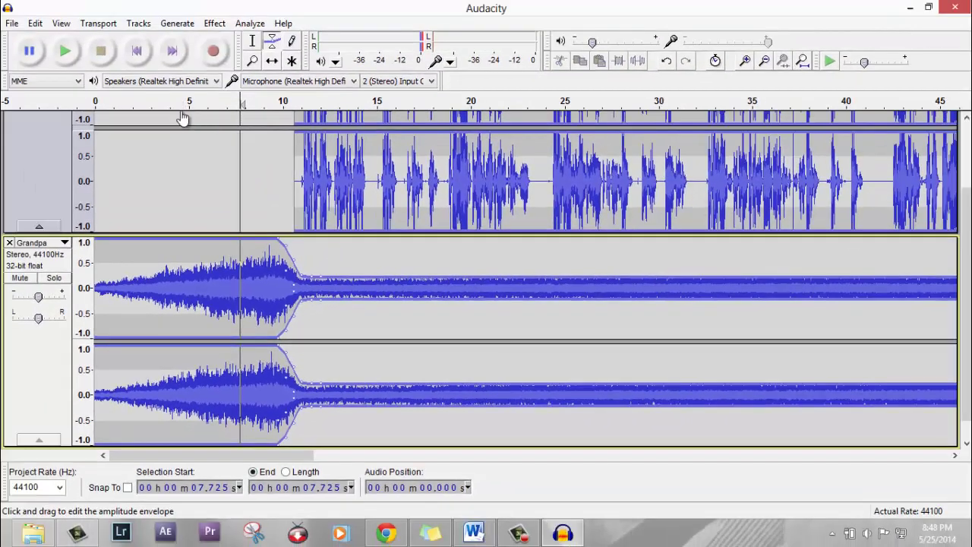
pyautogui.click(179, 101)
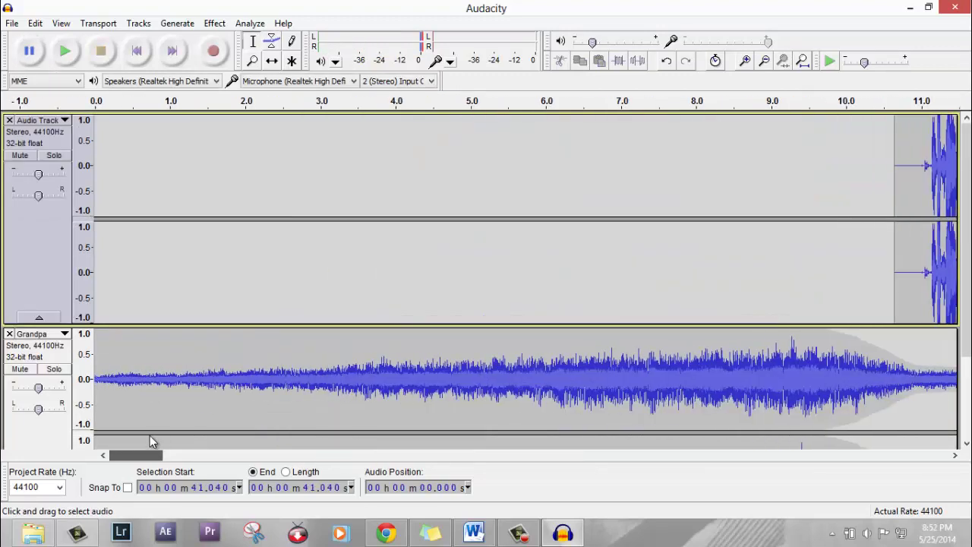
# Step: Add volume envelope points to the Grandpa track around the end of the voice clip, at about 41 seconds
pyautogui.moveTo(163, 450); pyautogui.dragTo(333, 423)
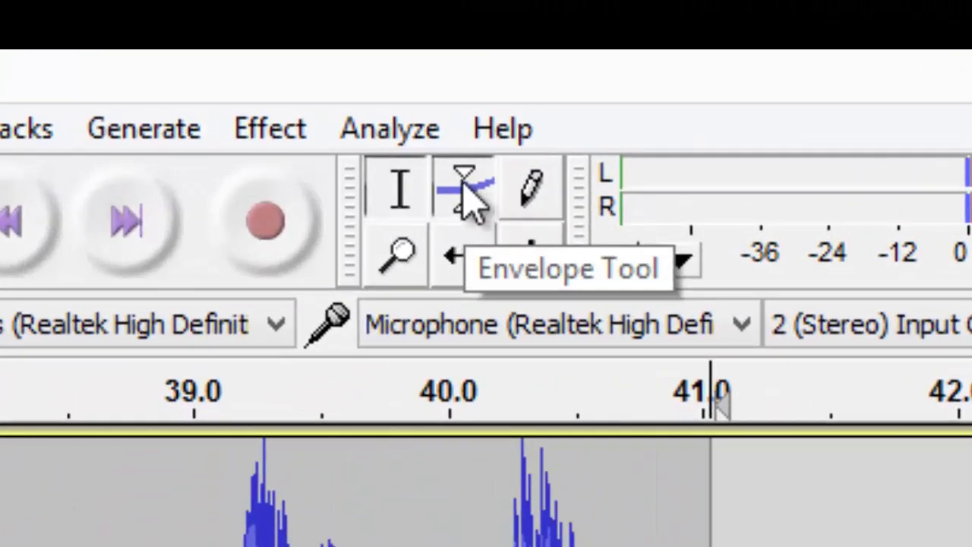
pyautogui.click(468, 196)
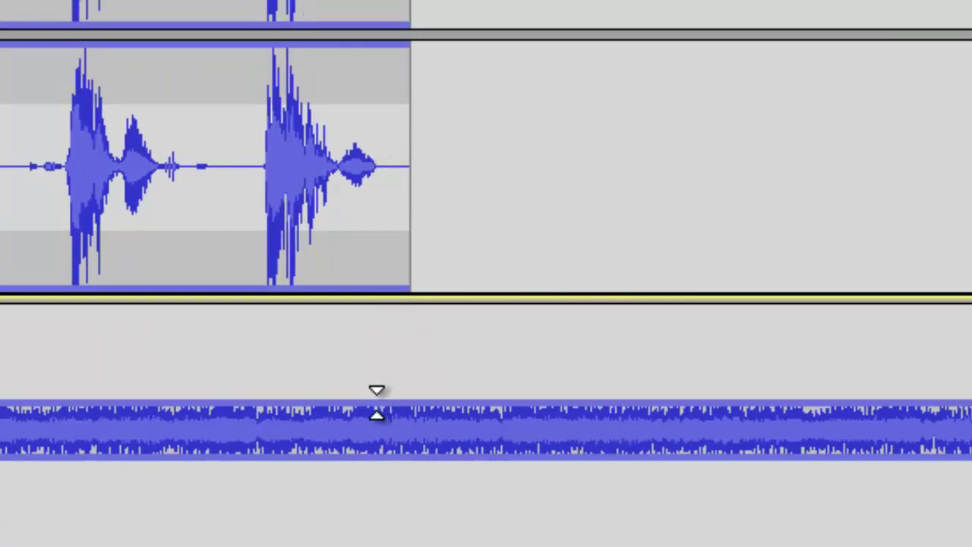
pyautogui.click(375, 401)
pyautogui.scroll(-3, 375, 401)
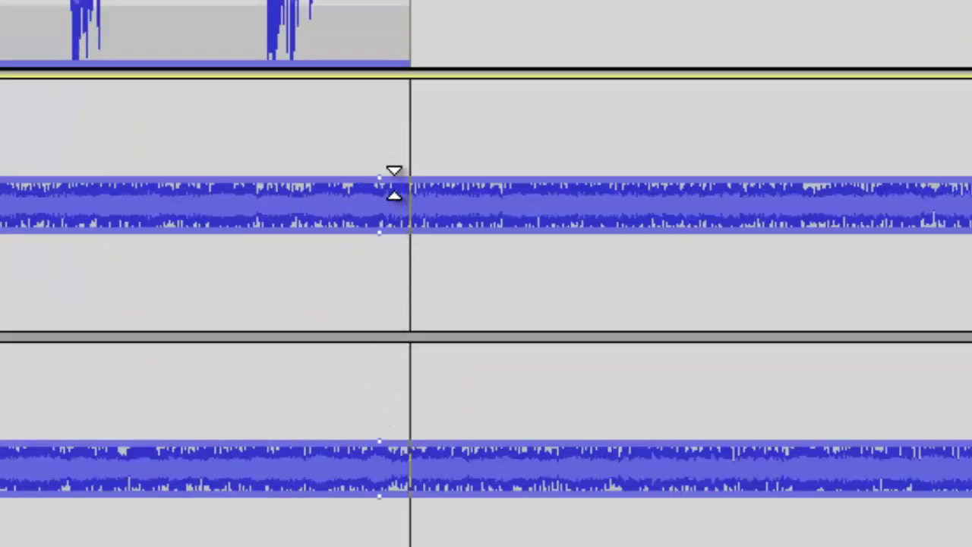
pyautogui.moveTo(394, 180); pyautogui.dragTo(417, 180)
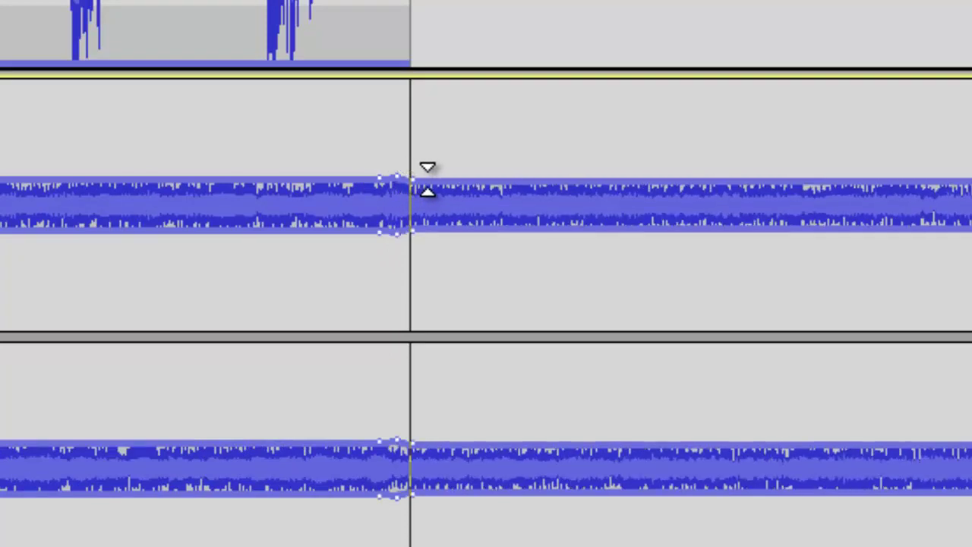
pyautogui.click(428, 180)
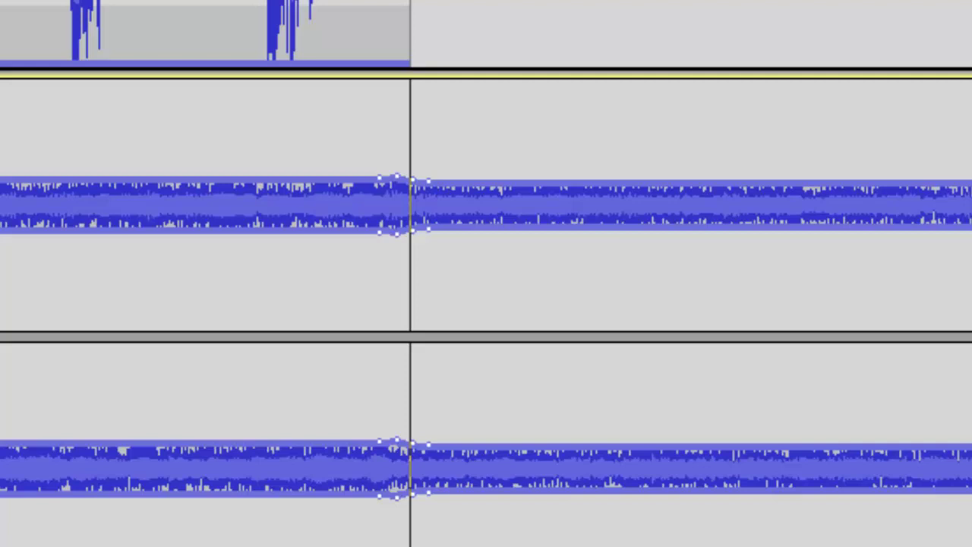
# Step: Raise the envelope points at about 41 seconds progressively so the Grandpa music curves back up to full volume
pyautogui.hotkey('ctrl', '1')
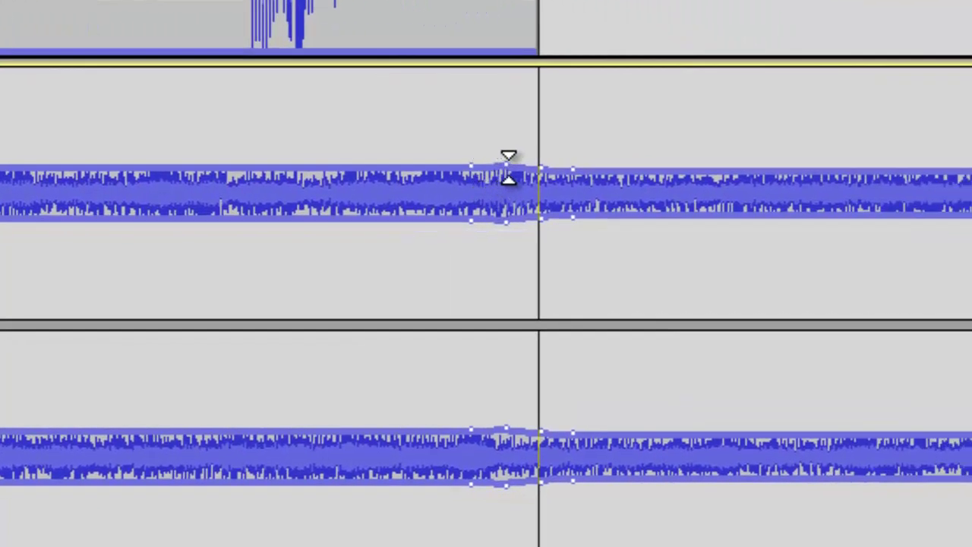
pyautogui.moveTo(508, 167); pyautogui.dragTo(508, 147)
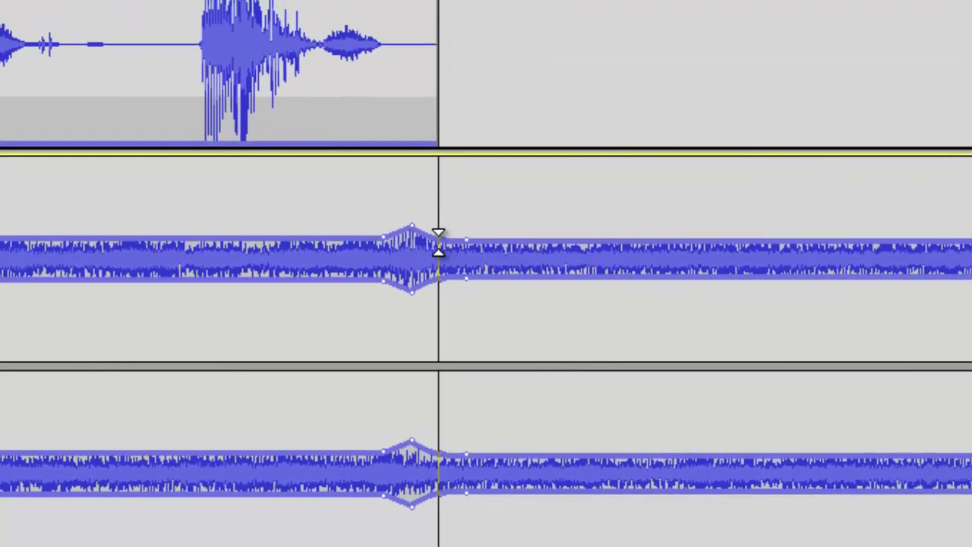
pyautogui.moveTo(438, 241); pyautogui.dragTo(438, 202)
pyautogui.moveTo(469, 242); pyautogui.dragTo(466, 148)
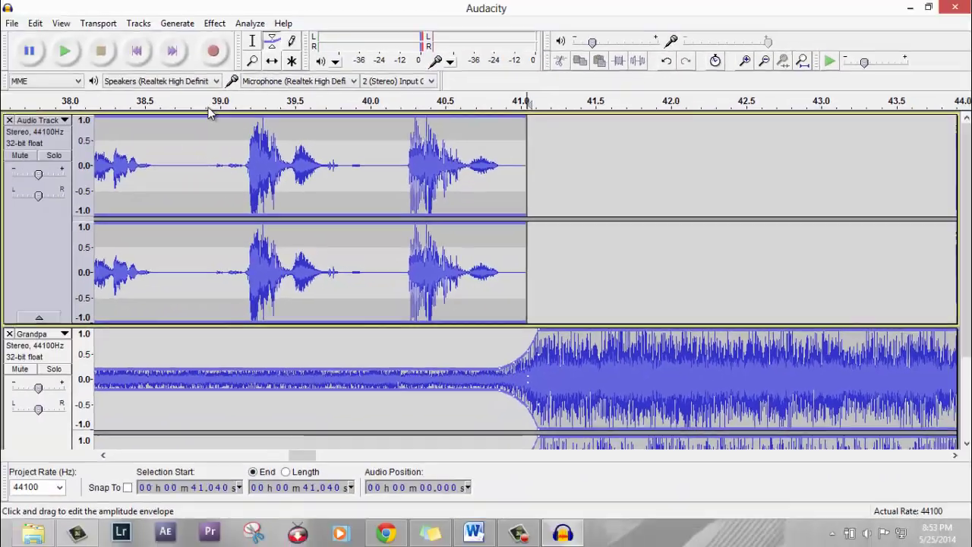
# Step: Listen to the mix from about 37.1 seconds, past the end of the voice clip, and stop the playback
pyautogui.click(252, 41)
pyautogui.hotkey('ctrl', '3')
pyautogui.hotkey('ctrl', '3')
pyautogui.click(65, 51)
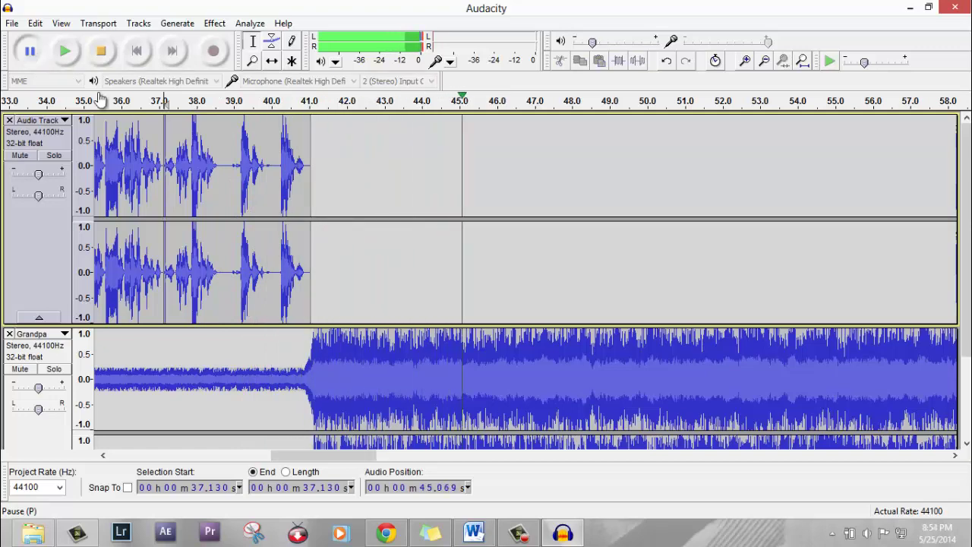
pyautogui.hscroll(-5, 471, 183)
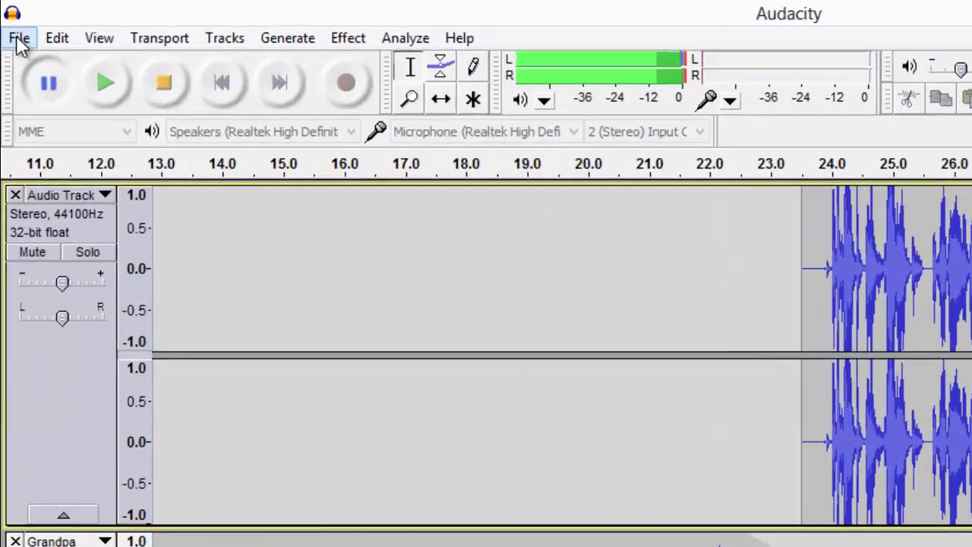
pyautogui.click(14, 28)
pyautogui.moveTo(98, 242)
pyautogui.click(648, 332)
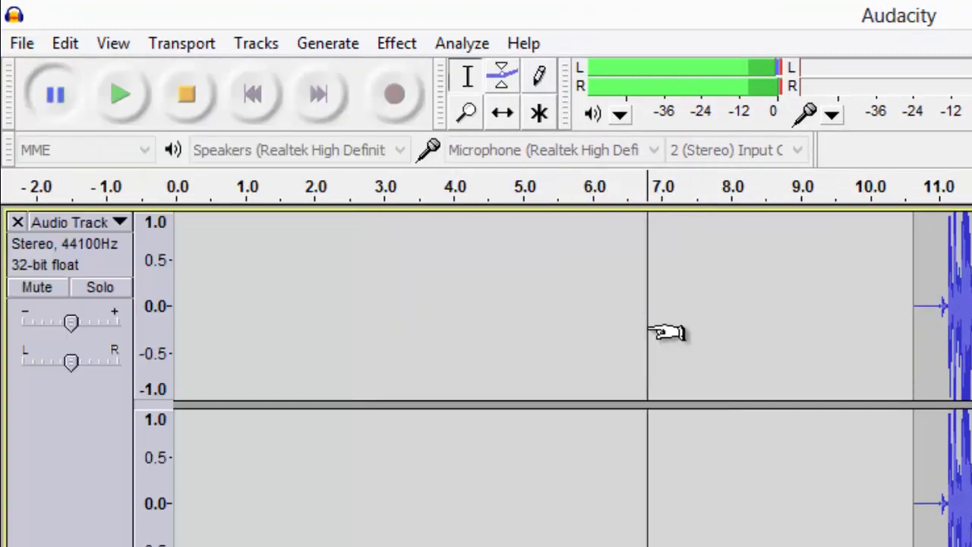
pyautogui.click(181, 96)
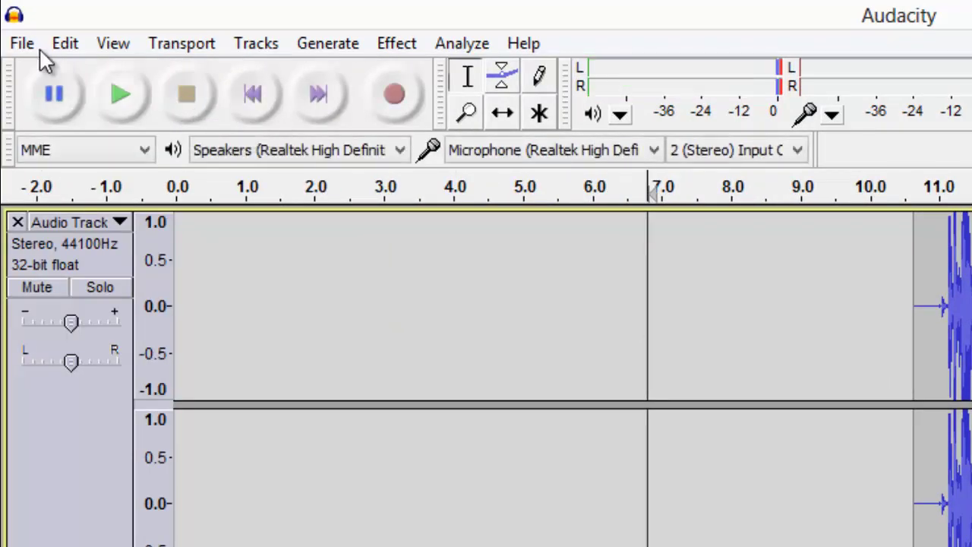
# Step: Export the mix as an MP3 named Completed Narration and Music in the Assignment Writing 4 folder, accepting the metadata
pyautogui.click(19, 44)
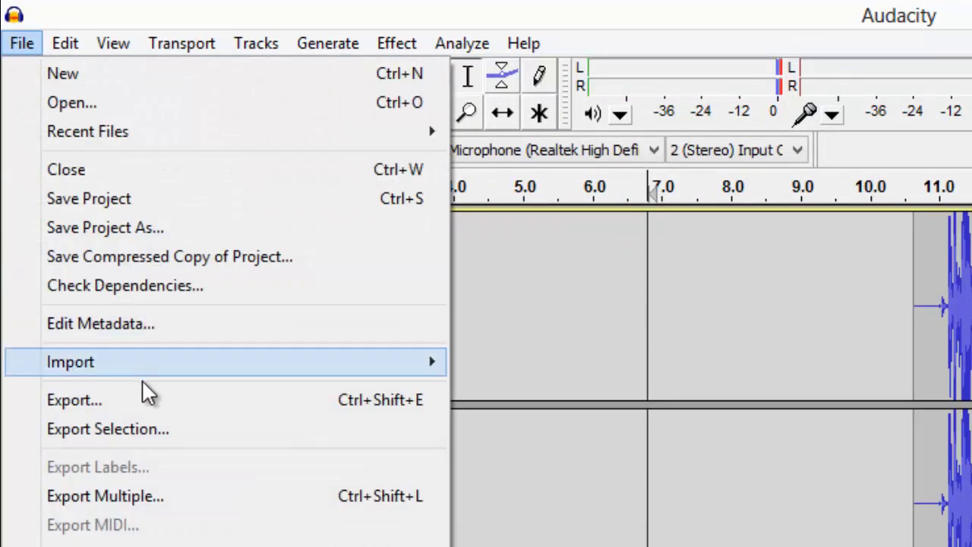
pyautogui.click(208, 399)
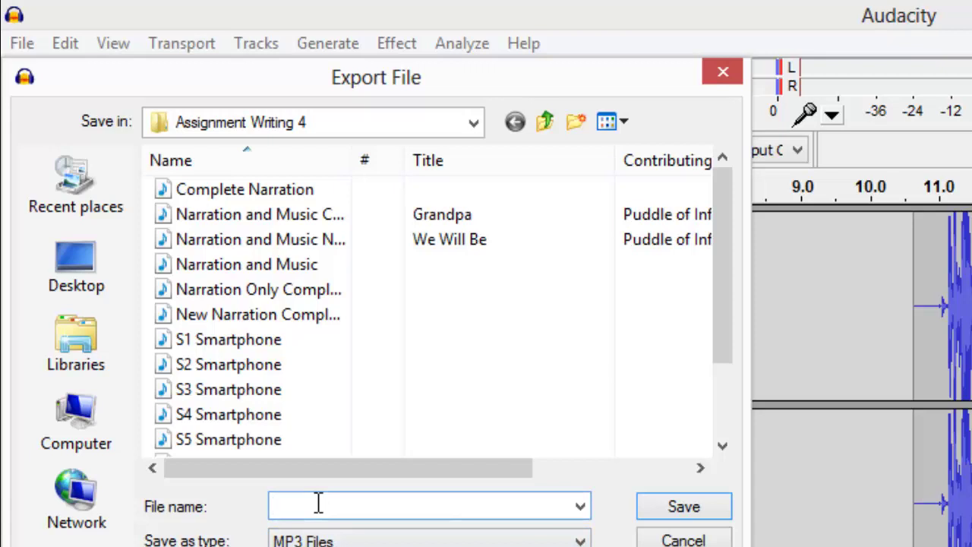
pyautogui.write('Comple')
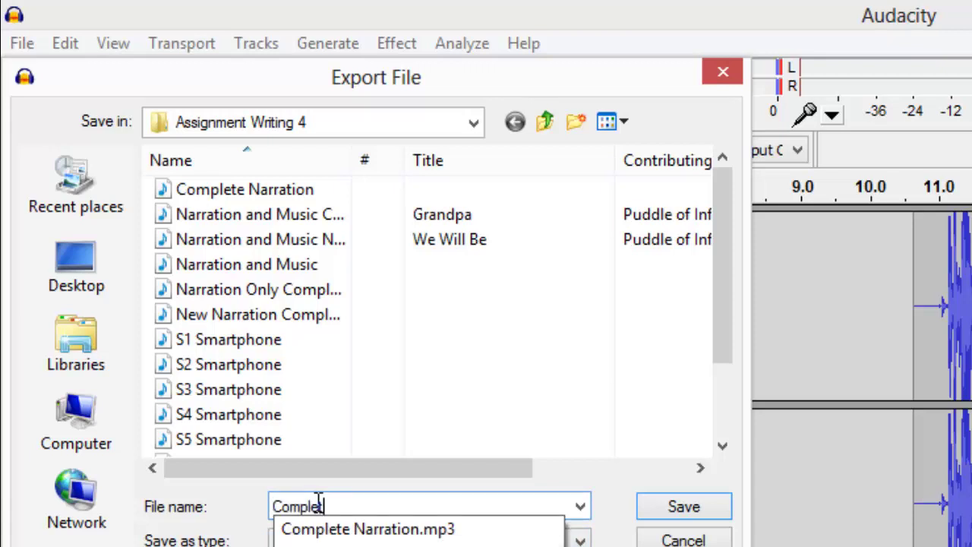
pyautogui.write('ted ')
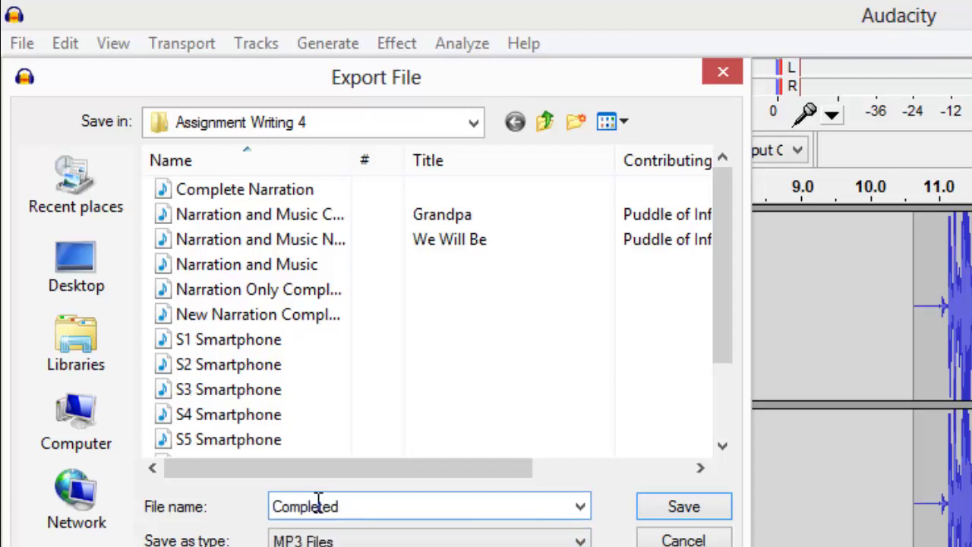
pyautogui.write('Nat')
pyautogui.write('ration and Music')
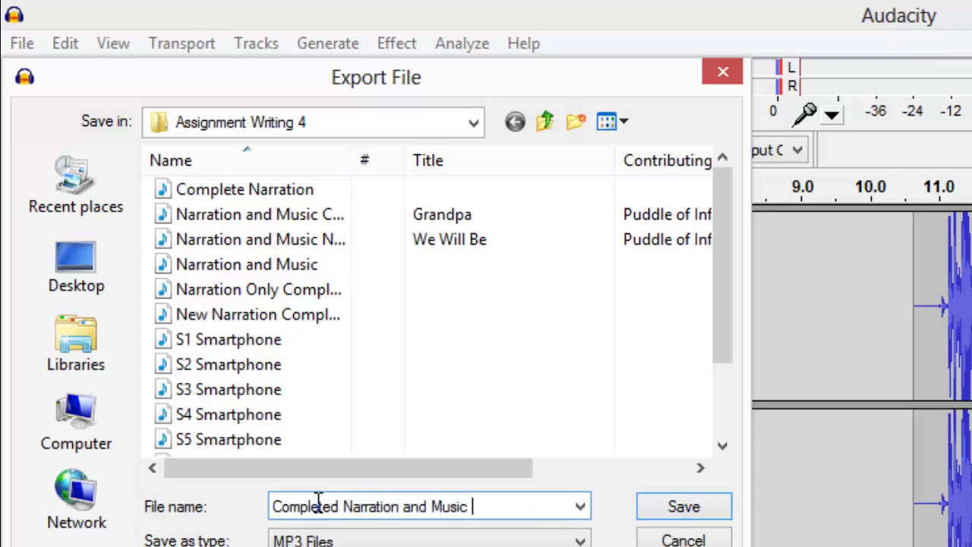
pyautogui.write(' N')
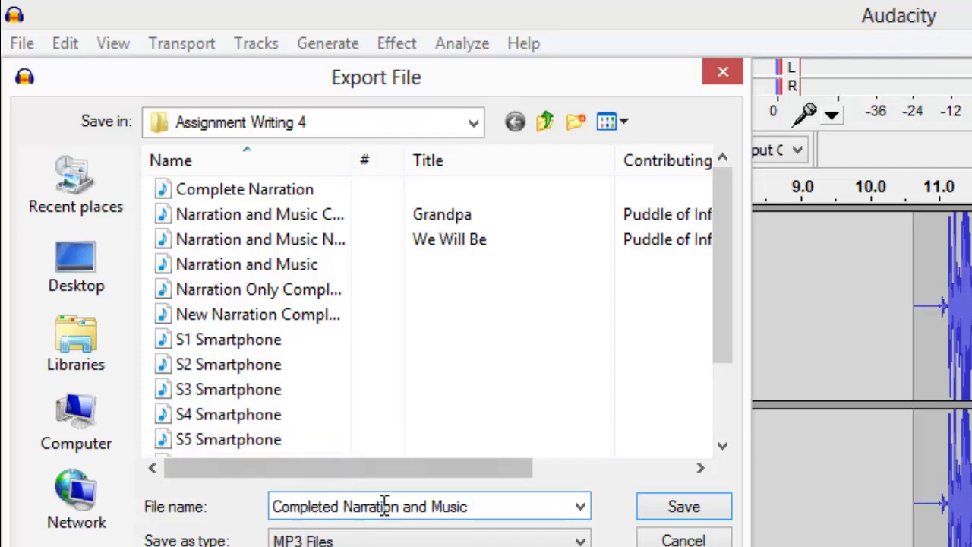
pyautogui.click(681, 507)
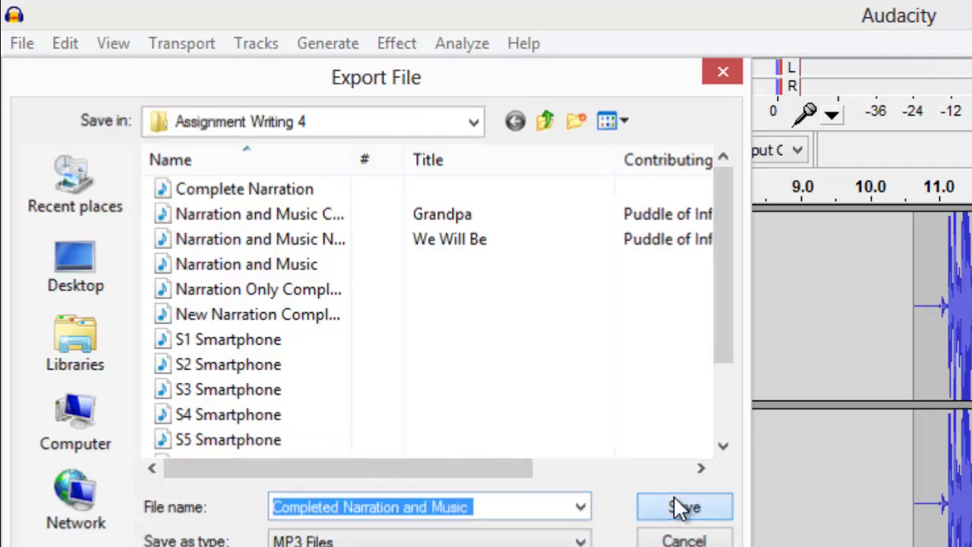
pyautogui.press('Return')
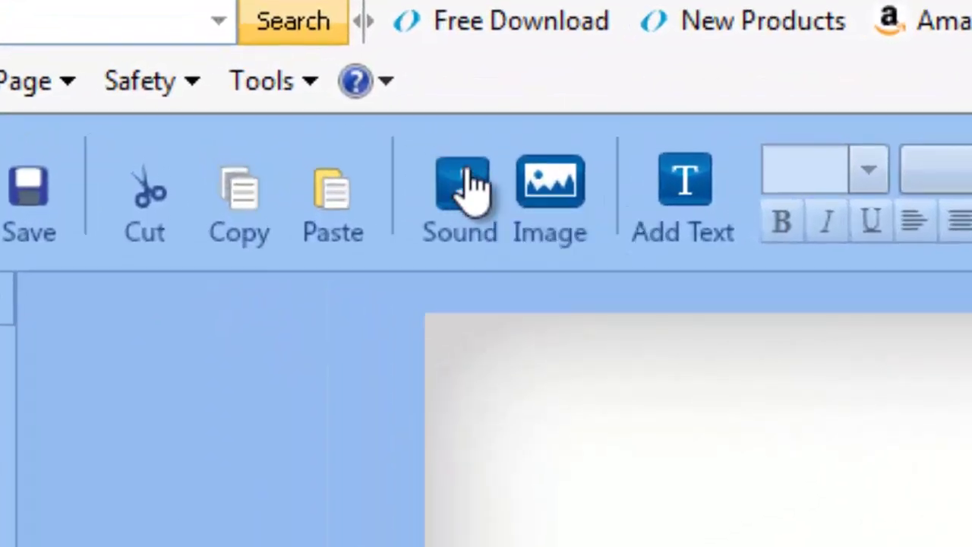
# Step: Switch to PowToon and import Completed Narration and Music from Writing 2014's Assignment Writing 4 folder as the Sound Manager music track
pyautogui.click(467, 186)
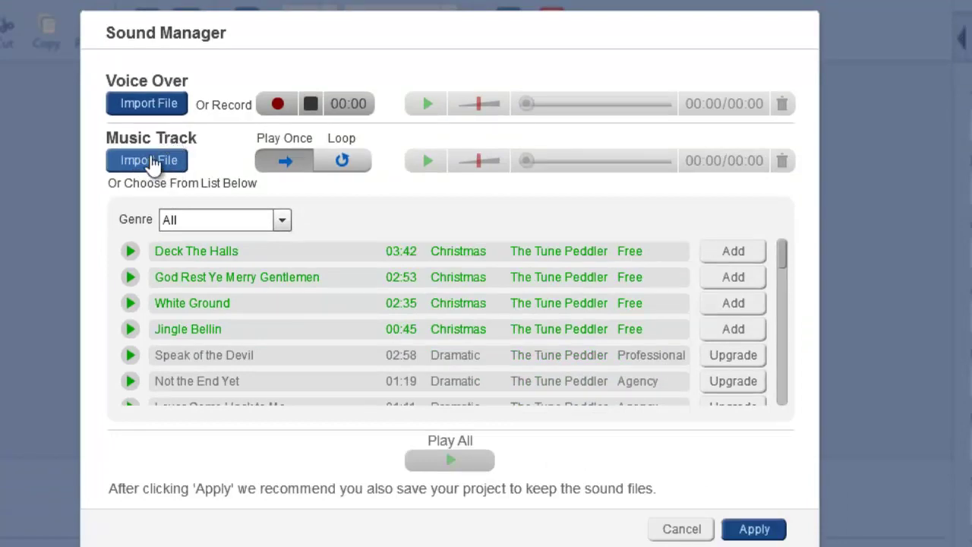
pyautogui.click(155, 160)
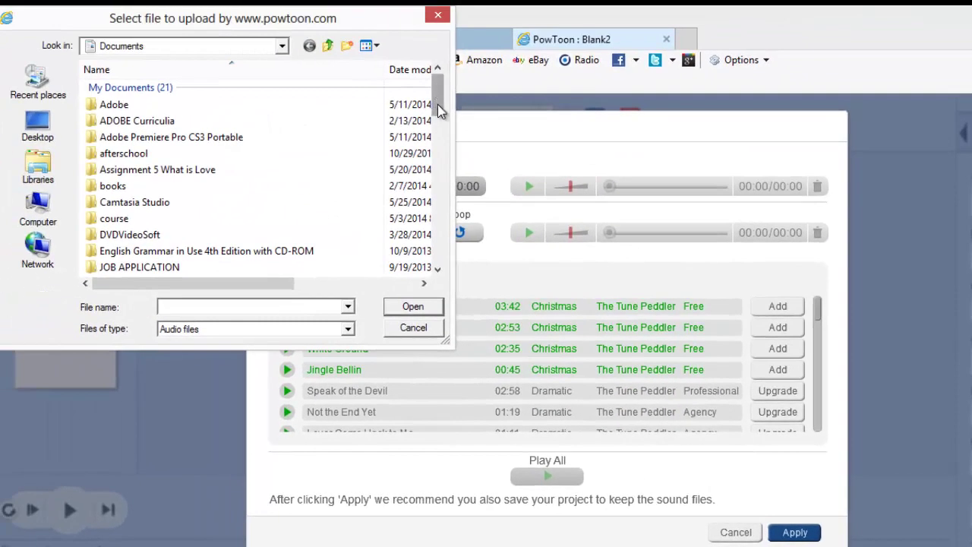
pyautogui.moveTo(384, 61); pyautogui.dragTo(391, 122)
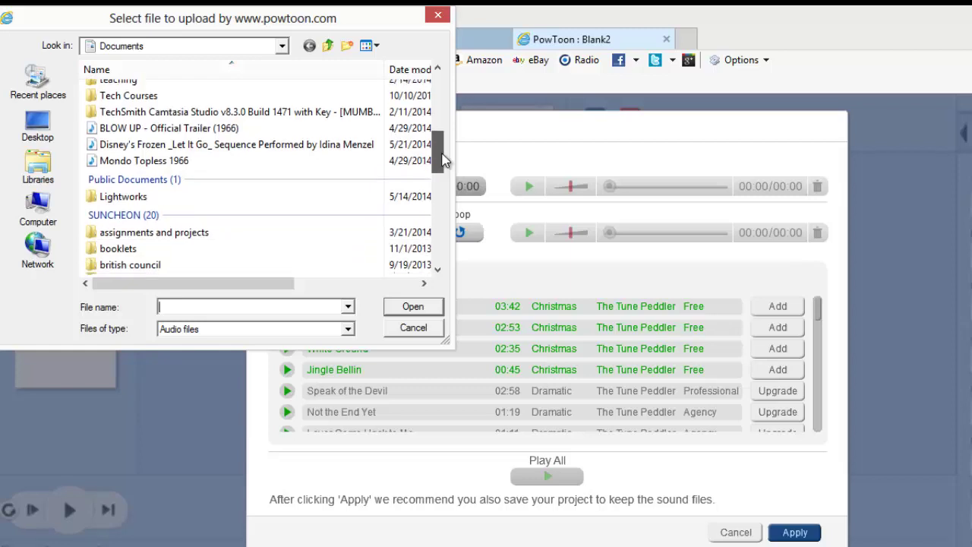
pyautogui.moveTo(443, 160); pyautogui.dragTo(443, 138)
pyautogui.click(38, 167)
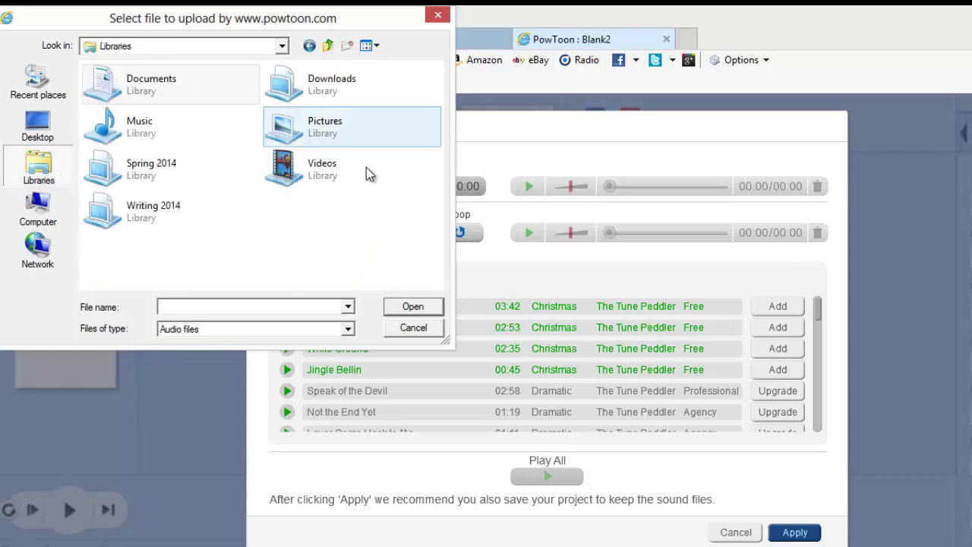
pyautogui.doubleClick(151, 224)
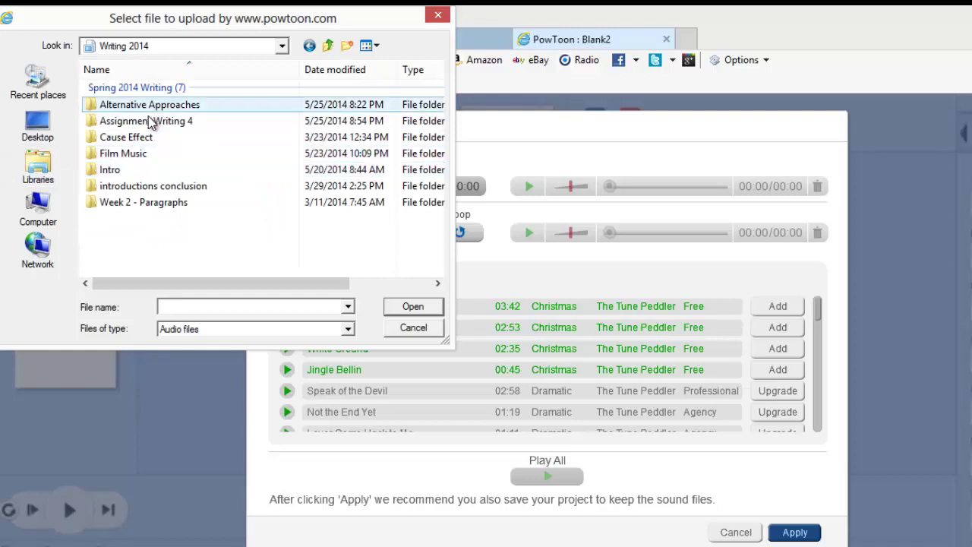
pyautogui.doubleClick(151, 123)
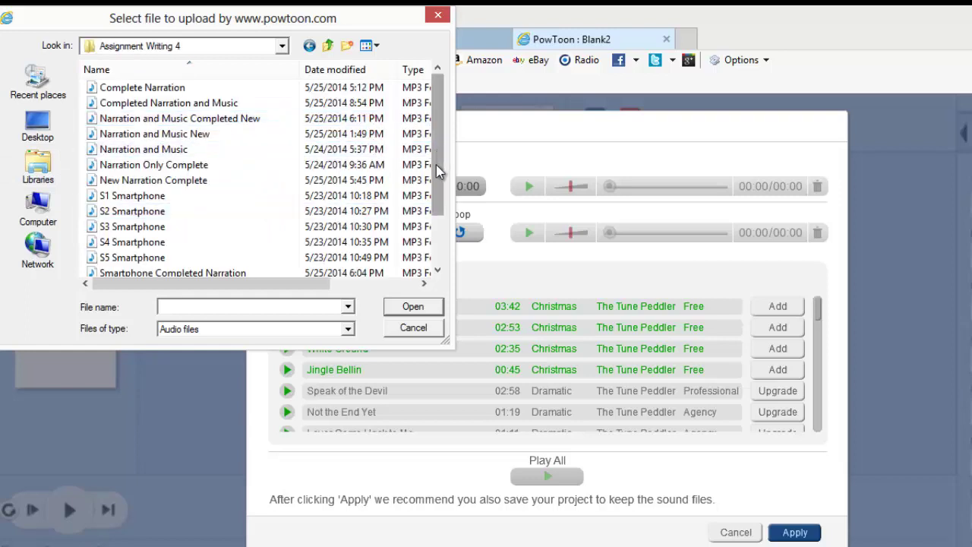
pyautogui.moveTo(436, 171)
pyautogui.mouseDown()
pyautogui.moveTo(441, 217)
pyautogui.moveTo(437, 169)
pyautogui.mouseUp()
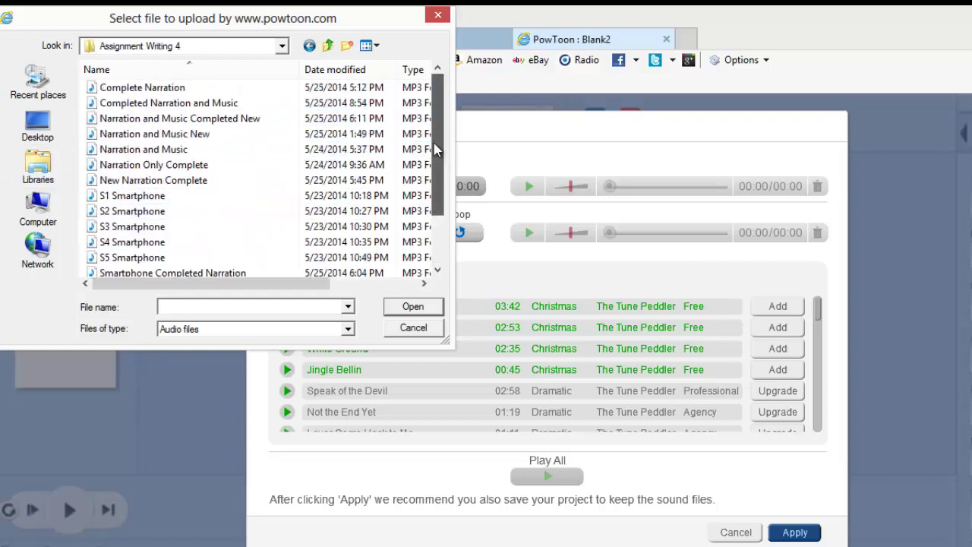
pyautogui.click(185, 106)
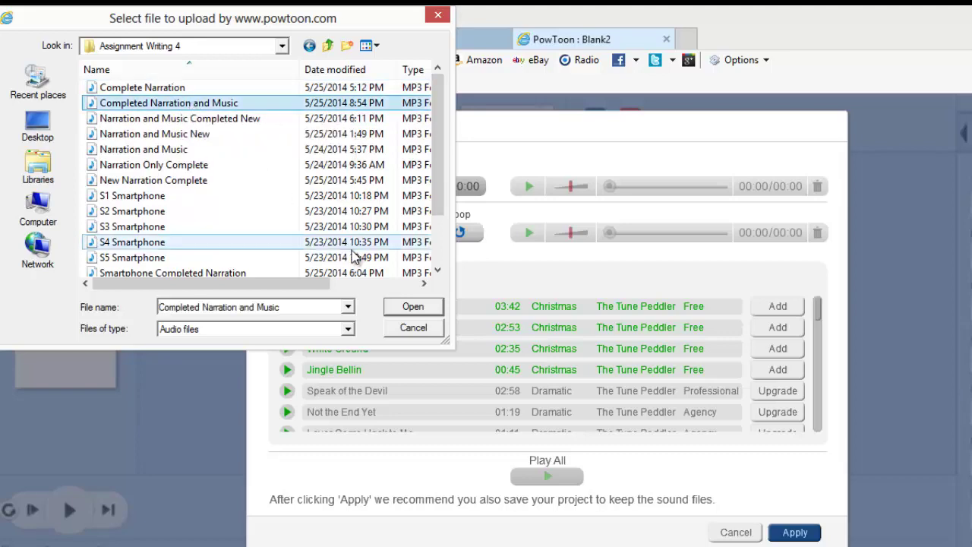
pyautogui.click(410, 309)
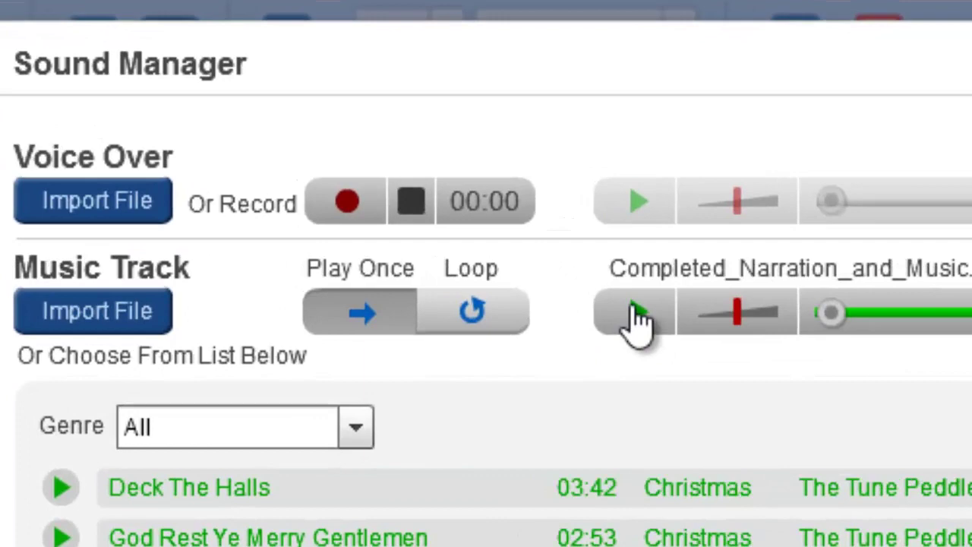
# Step: Raise the imported music track's volume to maximum while previewing it, and apply the sound settings
pyautogui.click(636, 317)
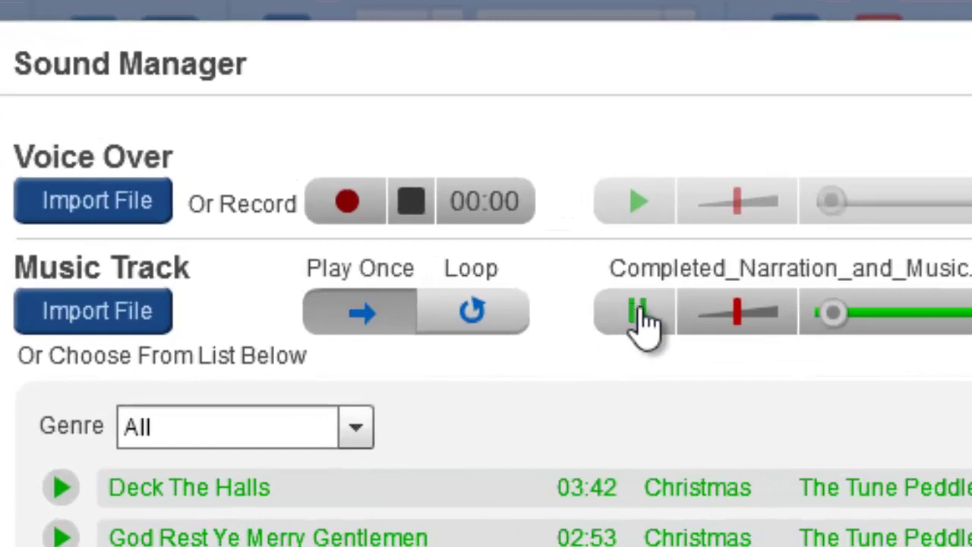
pyautogui.click(636, 316)
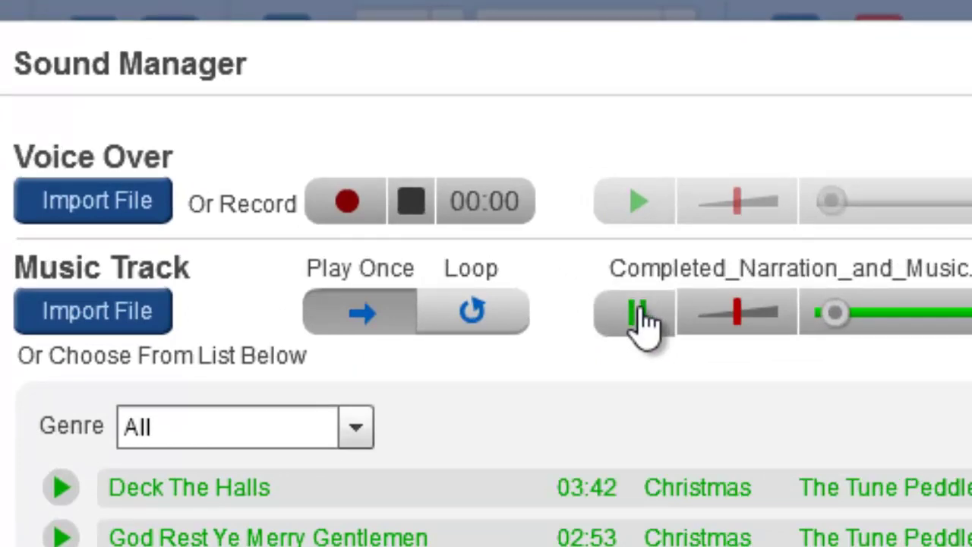
pyautogui.moveTo(743, 319); pyautogui.dragTo(775, 318)
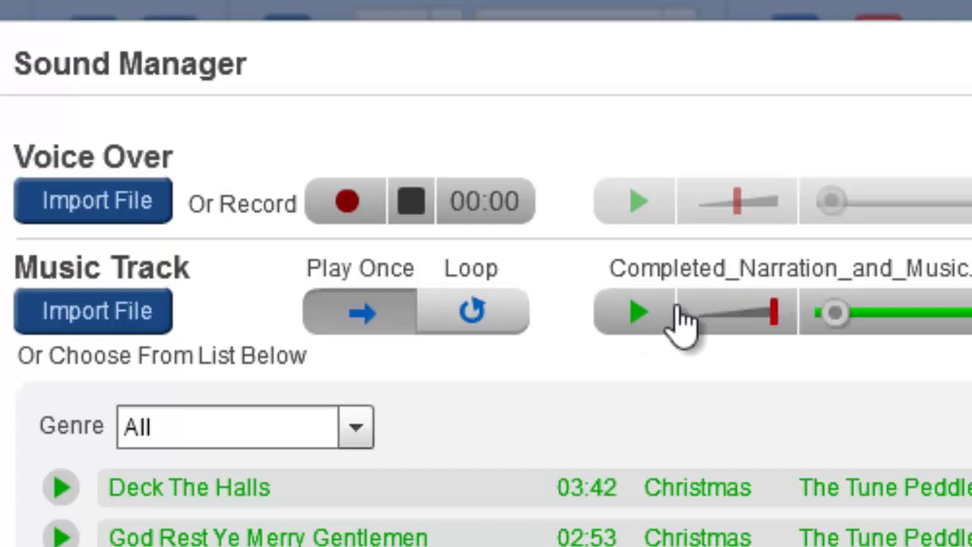
pyautogui.click(637, 313)
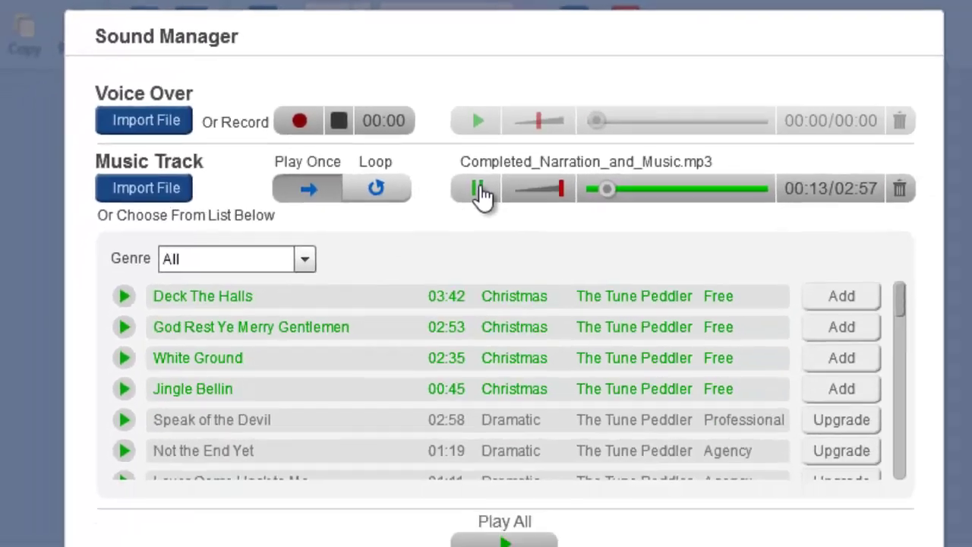
pyautogui.click(640, 315)
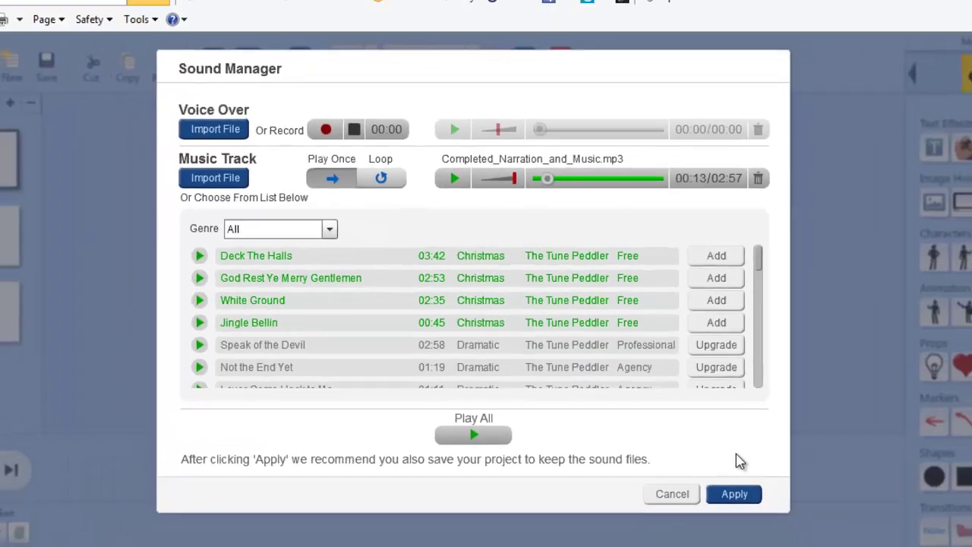
pyautogui.click(734, 494)
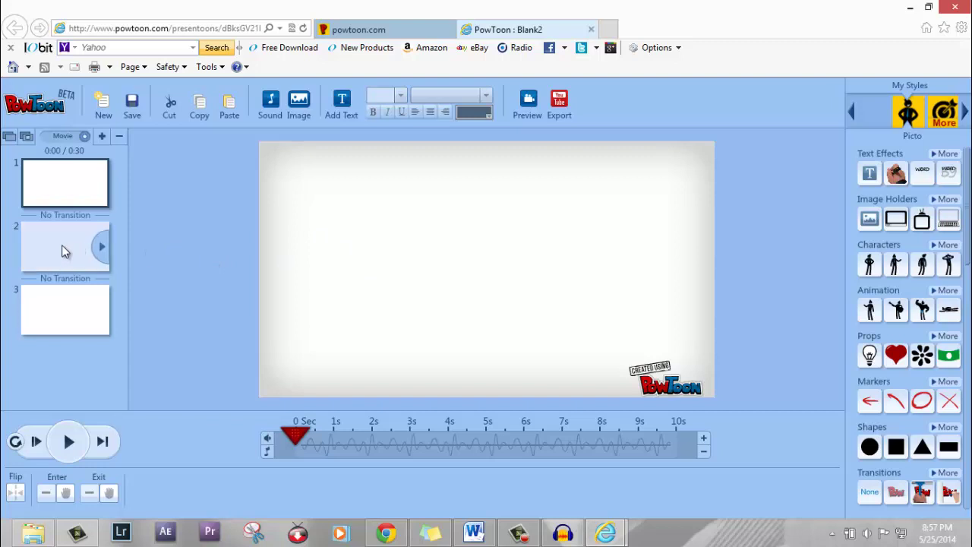
# Step: Check the soundtrack across slides 1 and 2, playing slide 2 from its 1-second mark and pausing it
pyautogui.click(63, 249)
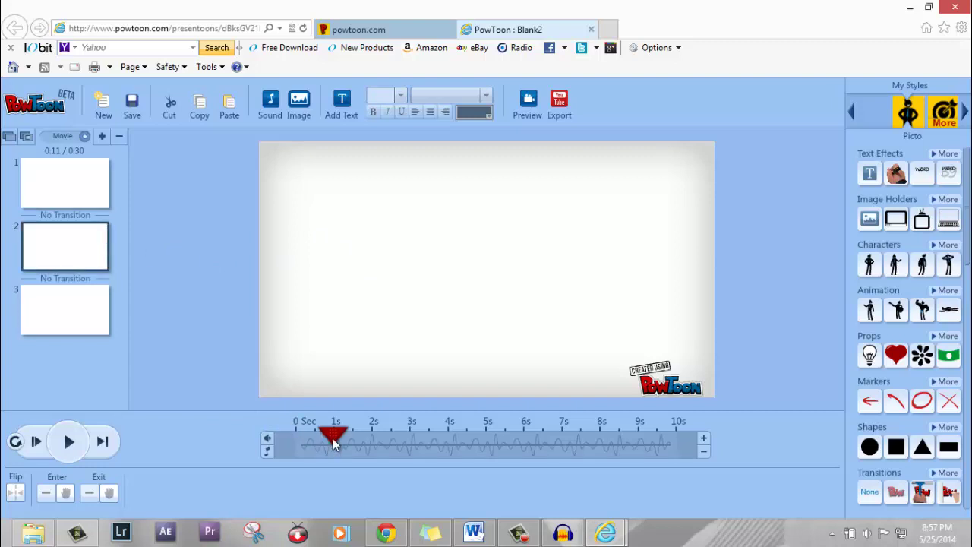
pyautogui.click(71, 176)
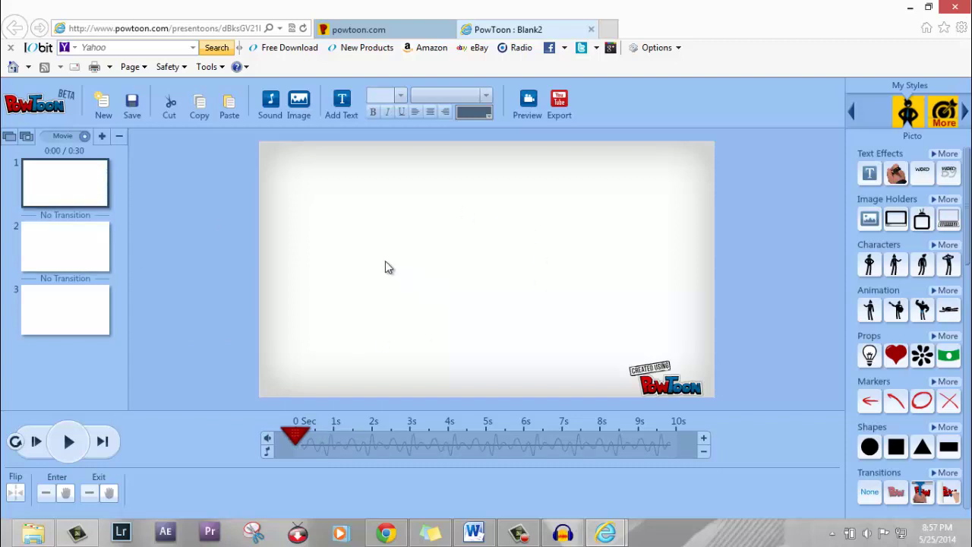
pyautogui.click(63, 252)
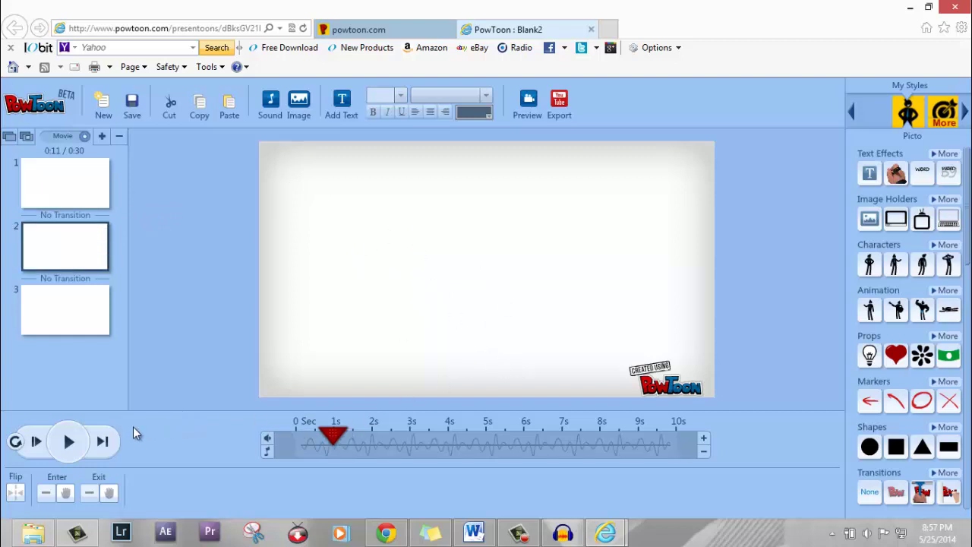
pyautogui.click(69, 443)
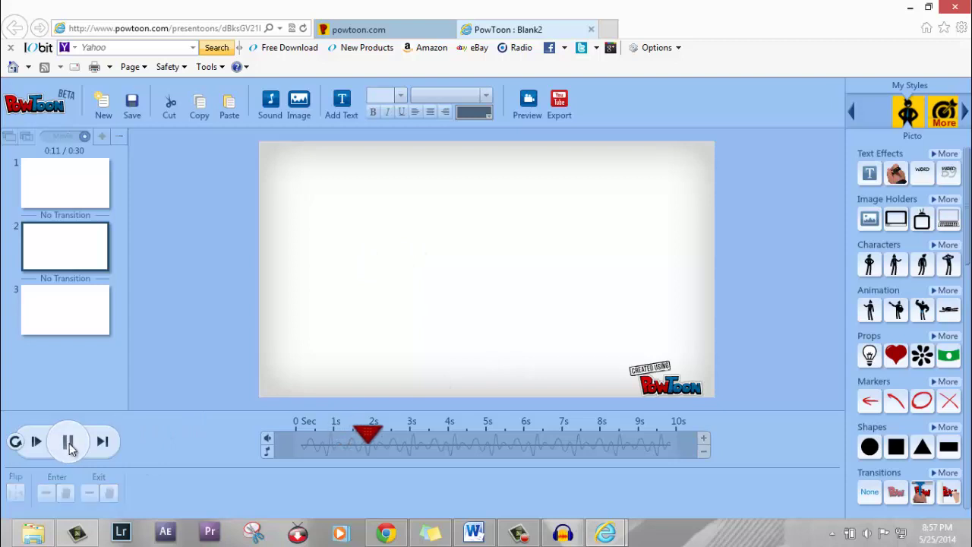
pyautogui.click(70, 443)
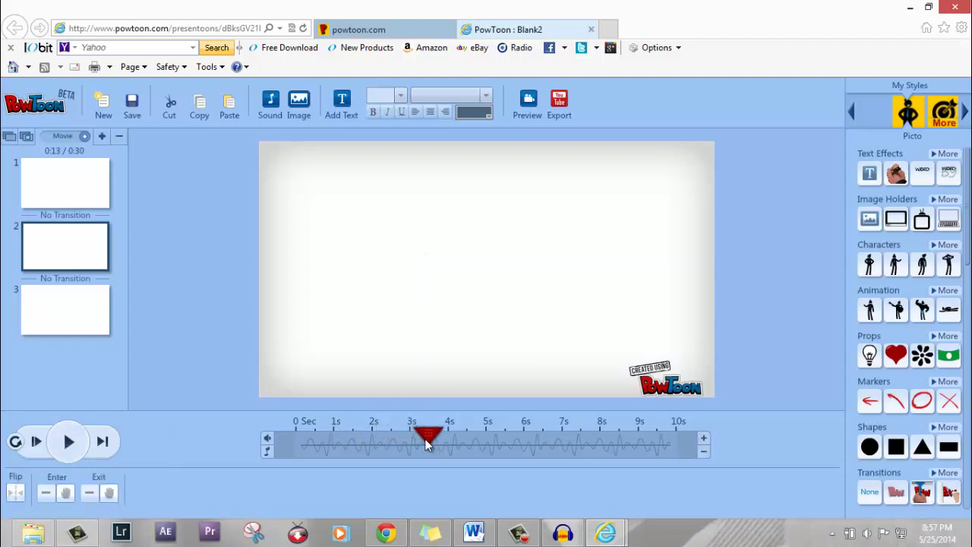